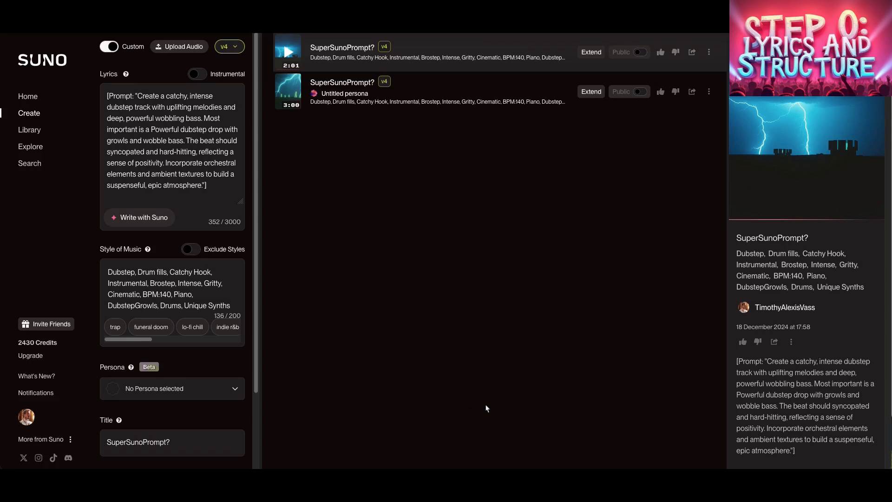
Review the dubstep prompt in the lyrics and listen to both existing SuperSunoPrompt? tracks.
{"action": "left_click_drag", "start_coordinate": [106, 93], "coordinate": [244, 189]}
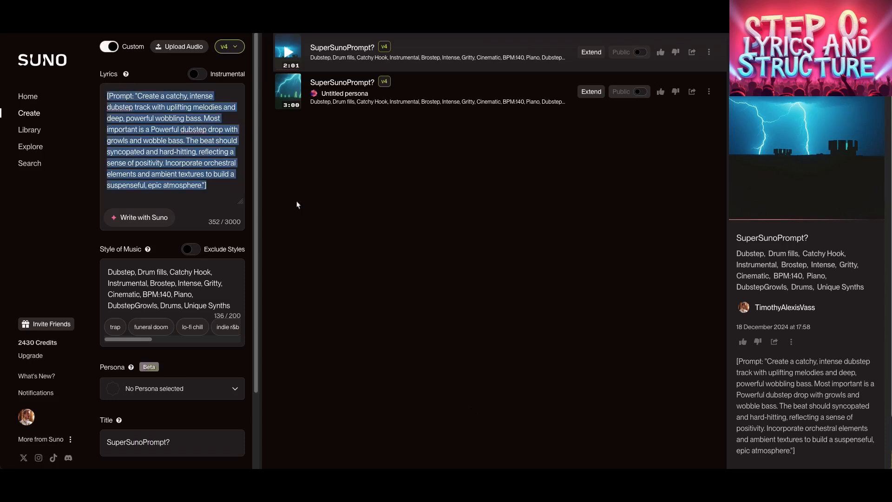
{"action": "left_click", "coordinate": [318, 263]}
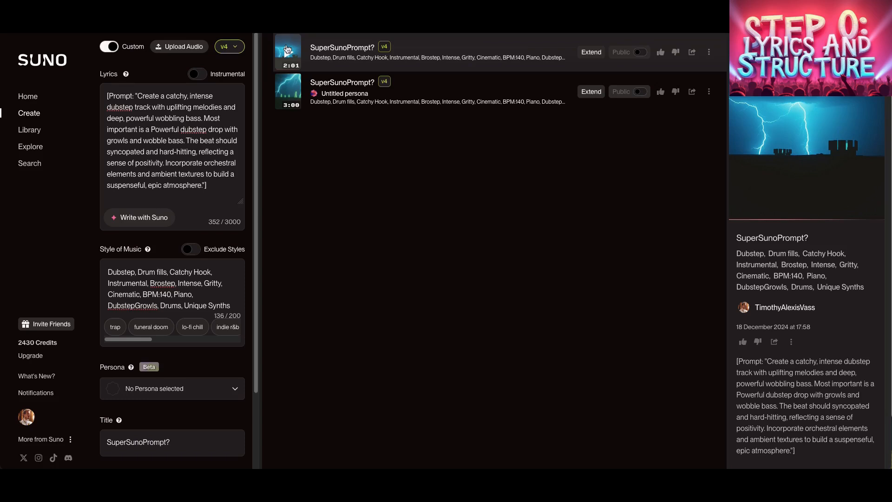
{"action": "left_click", "coordinate": [286, 50]}
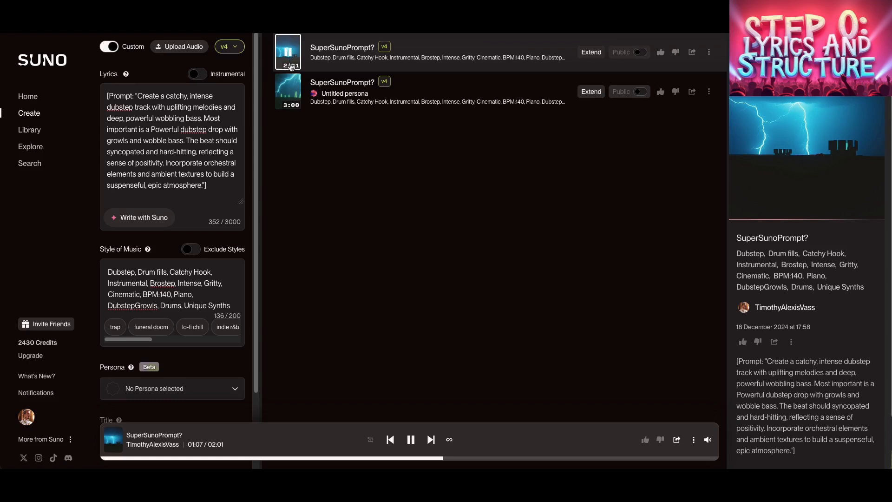
{"action": "left_click", "coordinate": [289, 91]}
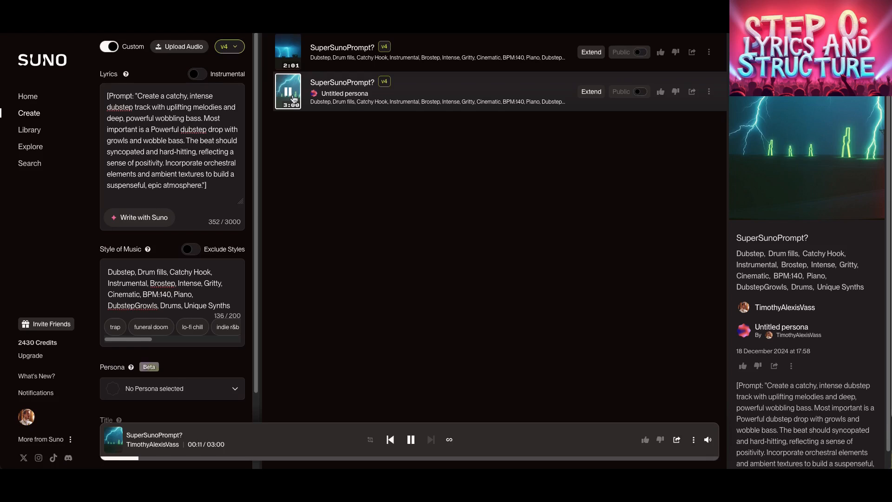
Replace Cinematic with Orchestral Elements in the music style and append the line [Catchy Hook : Acoustic Guitar] to the lyrics.
{"action": "double_click", "coordinate": [123, 295]}
{"action": "type", "text": "Orchestral Elements"}
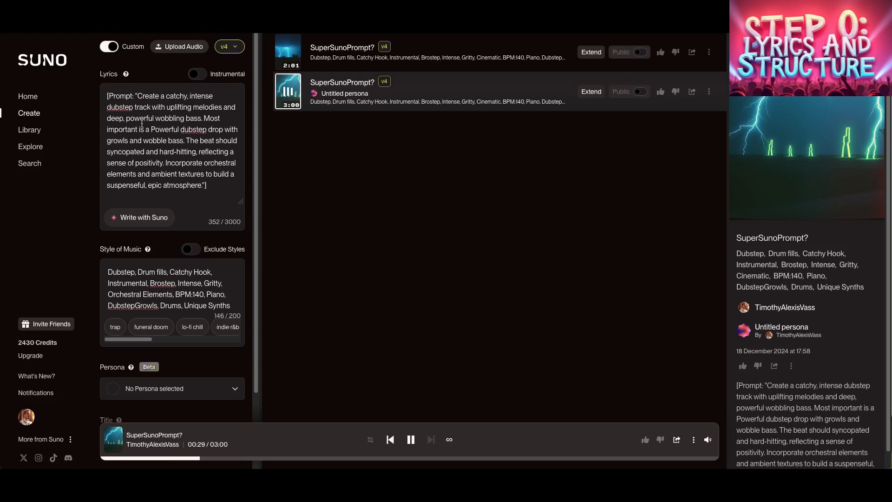
{"action": "left_click", "coordinate": [227, 185]}
{"action": "key", "text": "Return"}
{"action": "type", "text": "["}
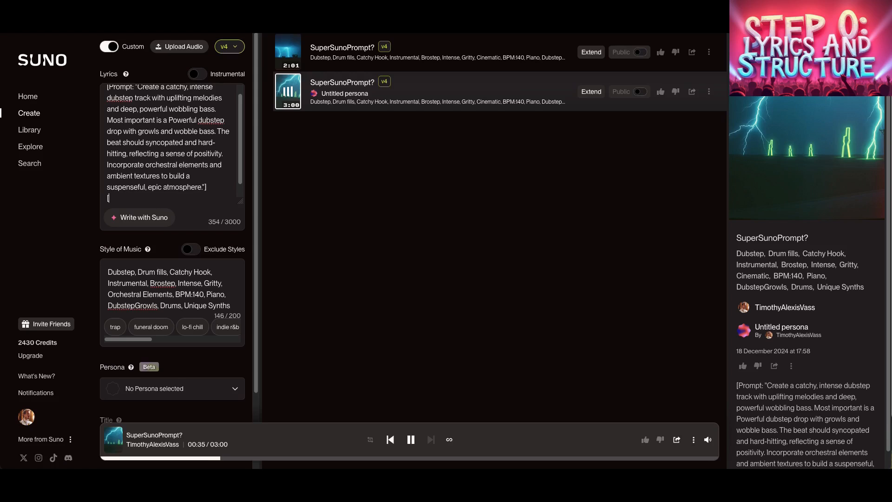
{"action": "type", "text": "Catchy Hook : Acoustic Guitar"}
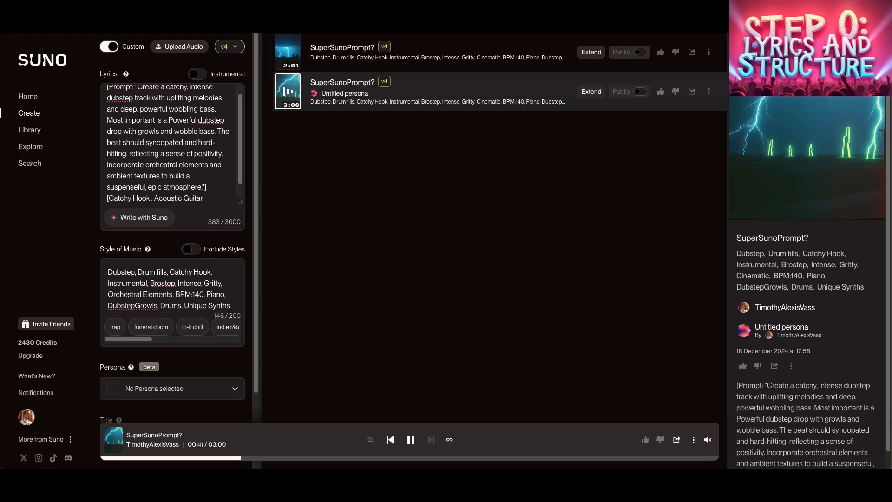
{"action": "type", "text": "]"}
{"action": "key", "text": "Return"}
Append the lyric tags [Long Dubstep Drop], [Intense Buildup], [Long Dubstep Drop], [Bridge] and [Long Dubstep Drop], each on its own line.
{"action": "type", "text": "[Long Dubstep Drop]"}
{"action": "key", "text": "Return"}
{"action": "type", "text": "[Intense Buildup]"}
{"action": "key", "text": "Return"}
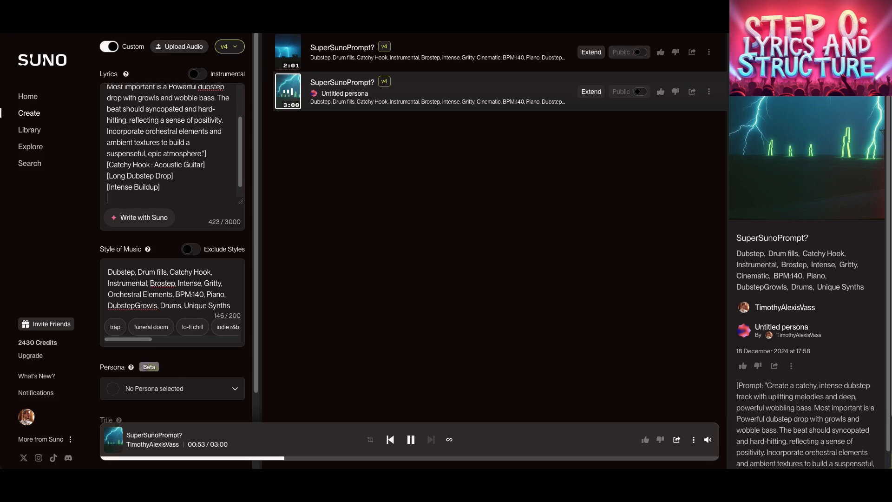
{"action": "type", "text": "[Long Dubstep Drop]"}
{"action": "key", "text": "Return"}
{"action": "type", "text": "[Bridge]"}
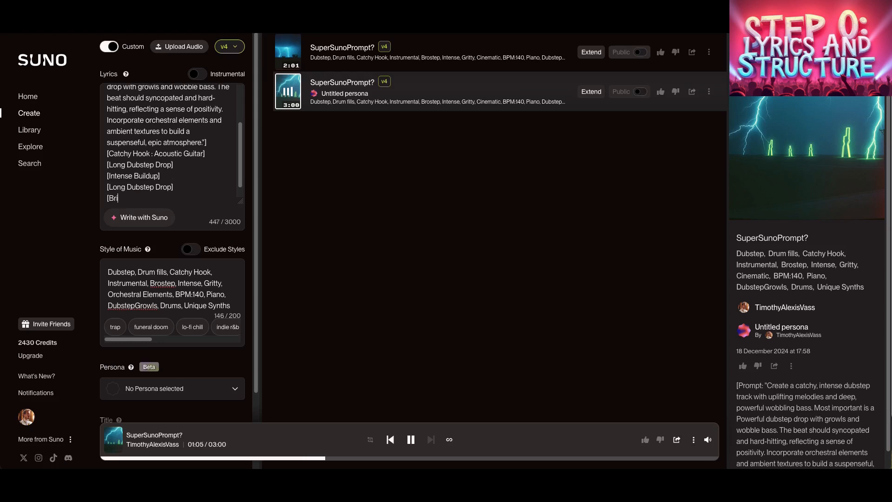
{"action": "key", "text": "Return"}
{"action": "type", "text": "[Long Dubstep Drop]"}
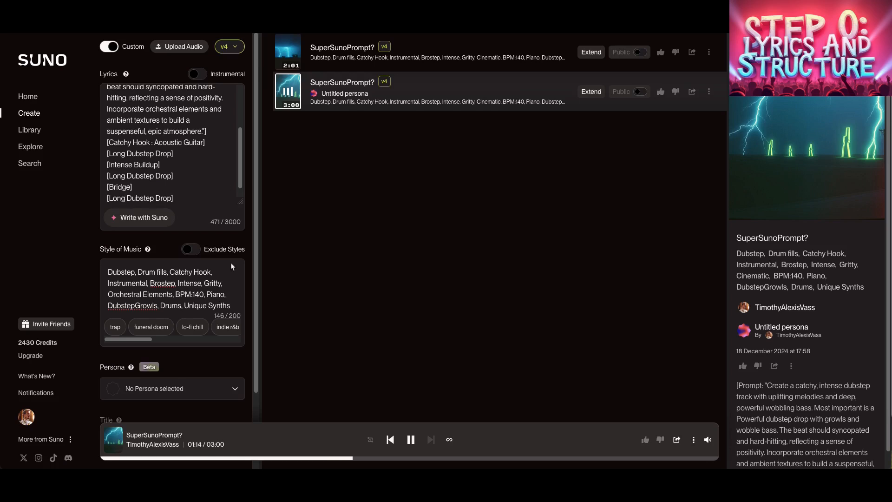
Generate songs from the updated lyrics and style, and play the first new SuperSunoPrompt? track.
{"action": "scroll", "coordinate": [235, 262], "scroll_direction": "down", "scroll_amount": 2}
{"action": "left_click", "coordinate": [206, 398]}
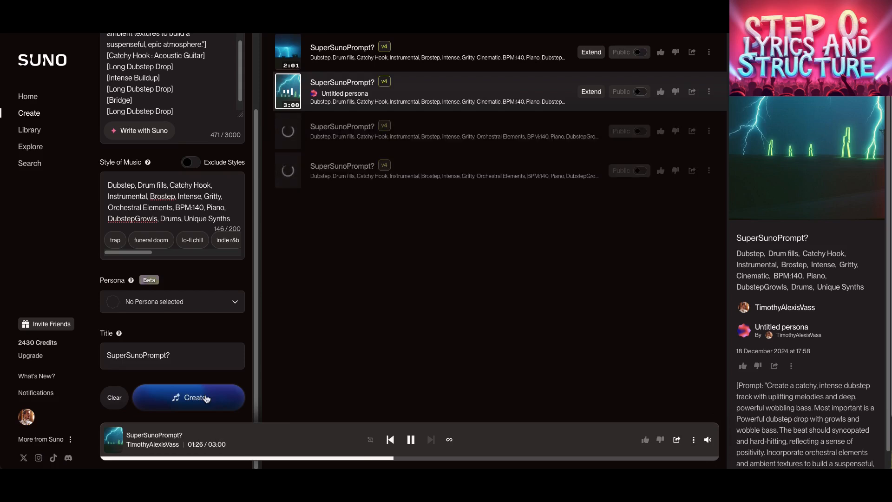
{"action": "left_click_drag", "start_coordinate": [107, 56], "coordinate": [218, 121]}
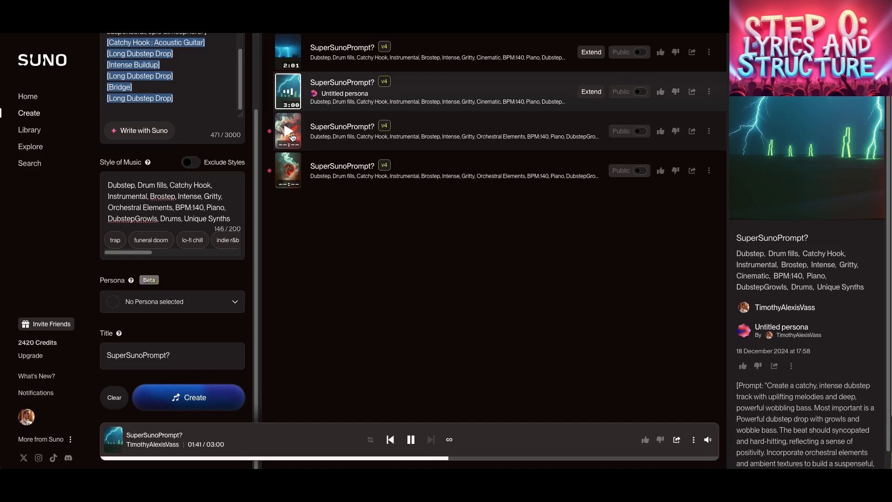
{"action": "left_click", "coordinate": [289, 132]}
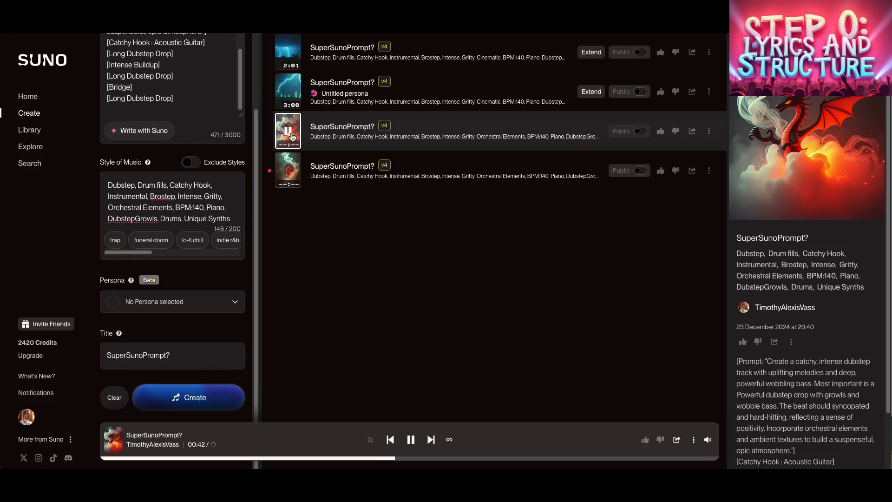
Review the opening of the lyrics prompt, focusing on the sentence about the powerful dubstep drop.
{"action": "scroll", "coordinate": [254, 113], "scroll_direction": "up", "scroll_amount": 2}
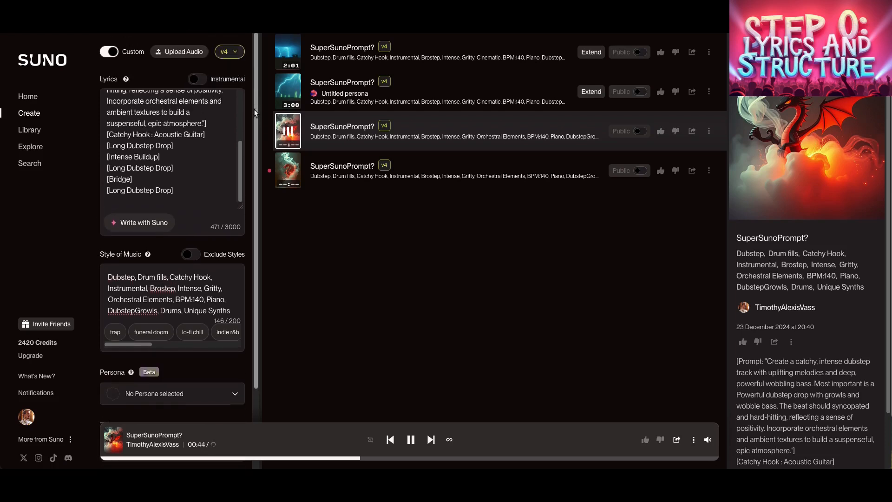
{"action": "scroll", "coordinate": [208, 117], "scroll_direction": "up", "scroll_amount": 5}
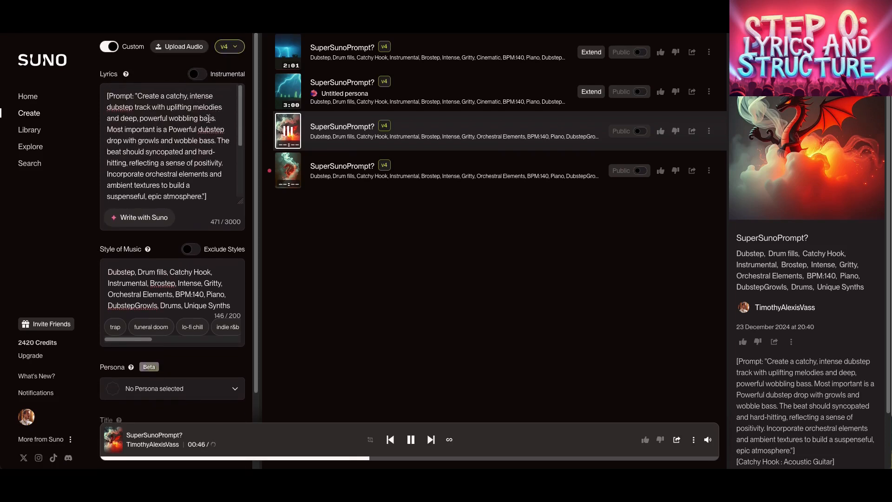
{"action": "left_click_drag", "start_coordinate": [108, 129], "coordinate": [217, 142]}
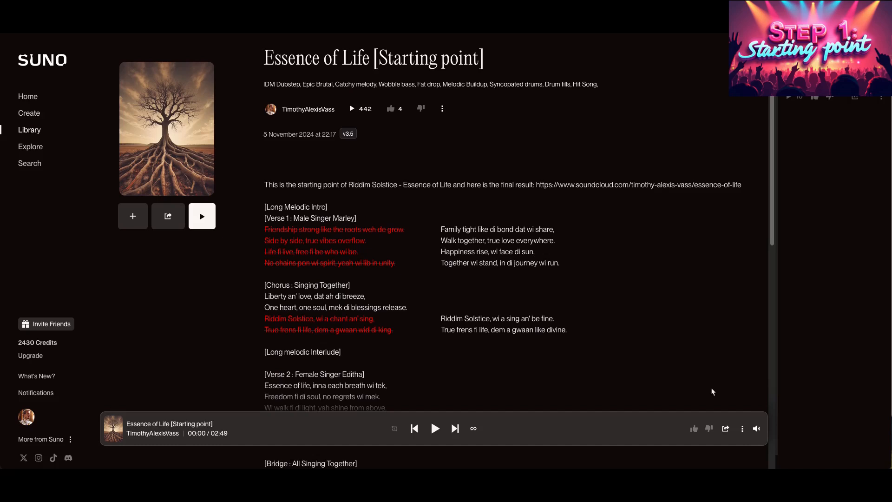
Examine the Essence of Life [Starting point] song: struck-out and replacement verse lines, style description, and the melodic intro and interlude tags.
{"action": "left_click_drag", "start_coordinate": [265, 229], "coordinate": [394, 261]}
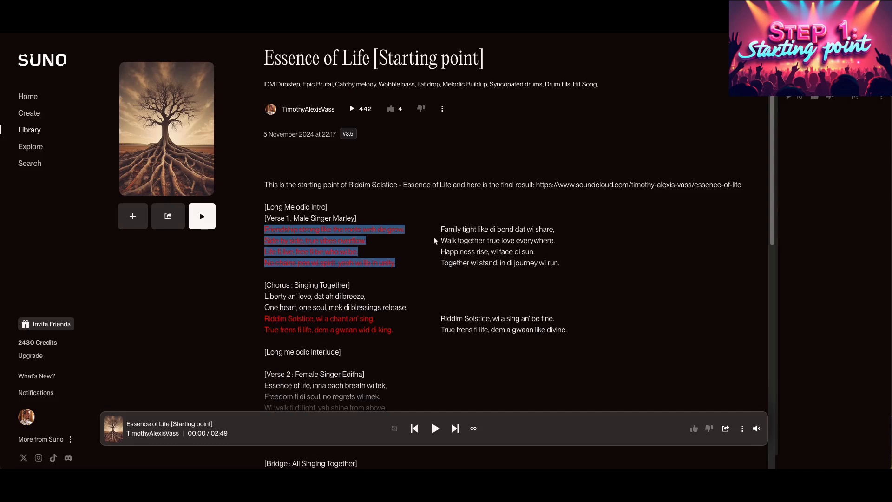
{"action": "left_click_drag", "start_coordinate": [440, 228], "coordinate": [563, 265]}
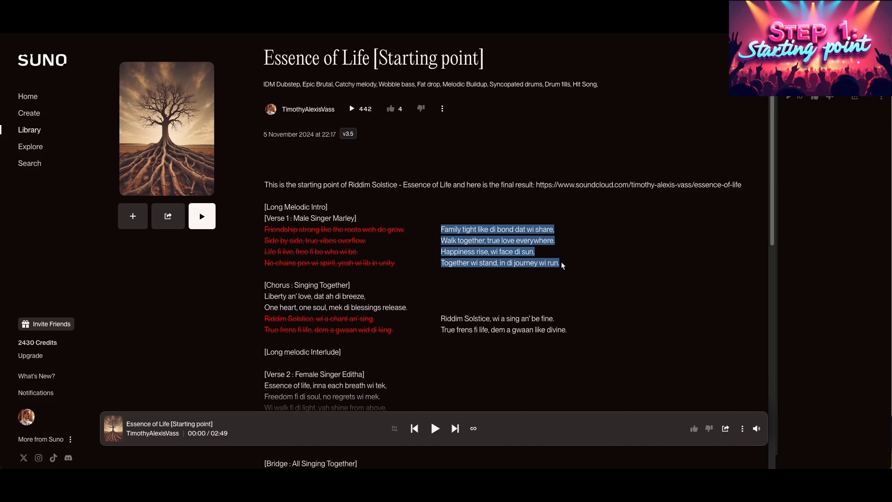
{"action": "left_click", "coordinate": [633, 271]}
{"action": "left_click_drag", "start_coordinate": [263, 85], "coordinate": [629, 83]}
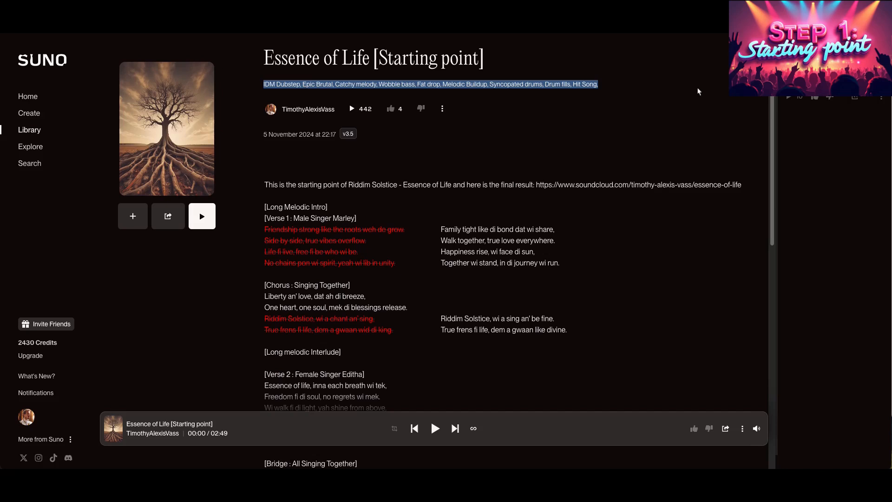
{"action": "left_click_drag", "start_coordinate": [263, 206], "coordinate": [337, 212]}
{"action": "left_click_drag", "start_coordinate": [264, 352], "coordinate": [348, 357]}
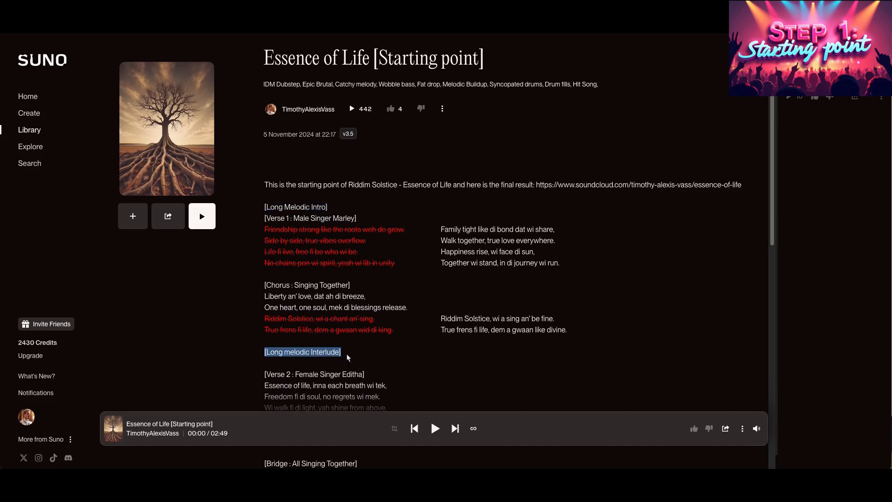
{"action": "scroll", "coordinate": [348, 357], "scroll_direction": "down", "scroll_amount": 2}
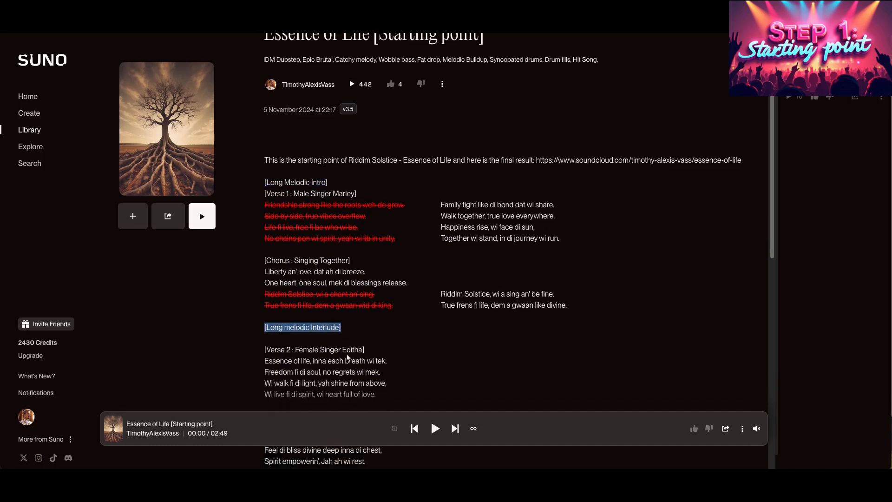
{"action": "left_click_drag", "start_coordinate": [264, 367], "coordinate": [350, 373]}
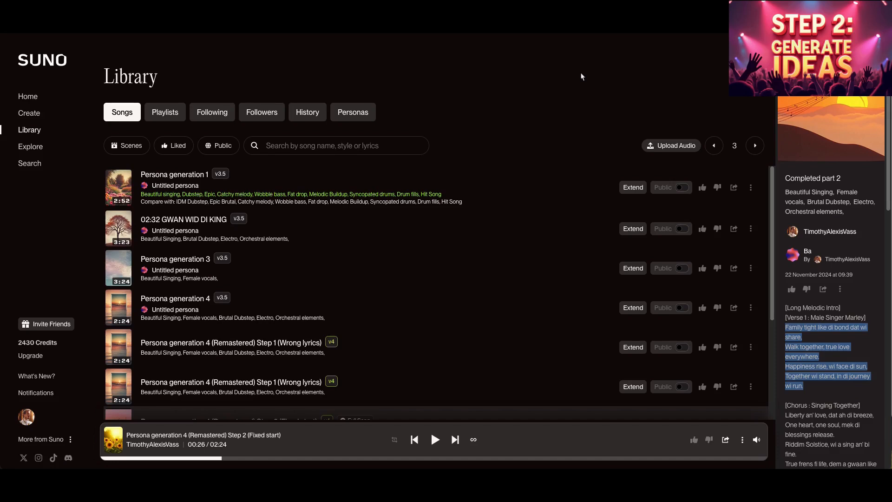
Open Persona generation 1, listen to it and check the last lines of its first verse.
{"action": "left_click", "coordinate": [152, 205]}
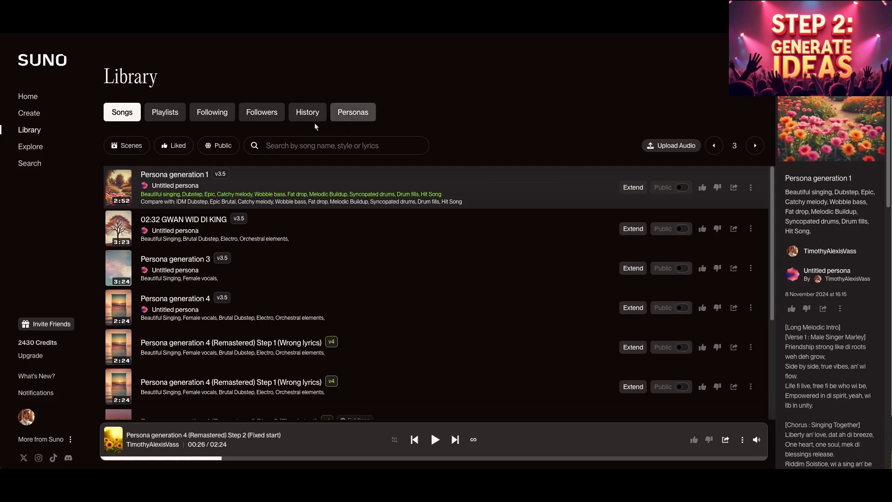
{"action": "left_click", "coordinate": [119, 188]}
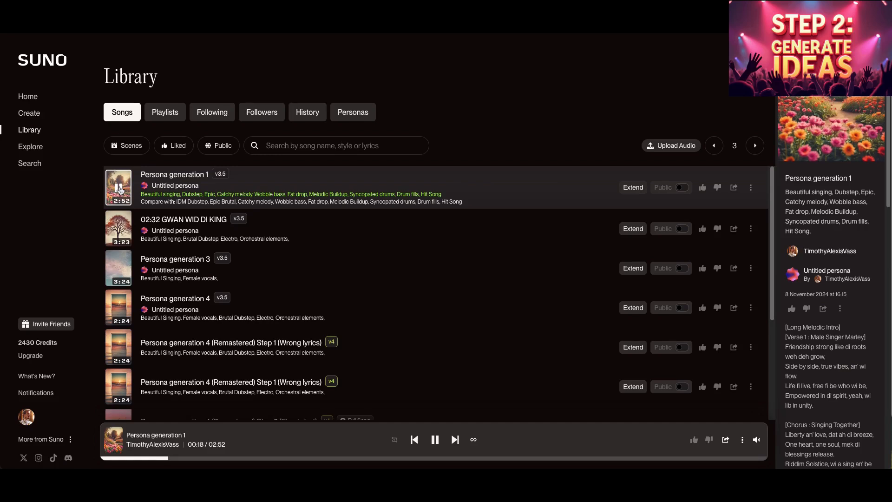
{"action": "scroll", "coordinate": [786, 231], "scroll_direction": "down", "scroll_amount": 3}
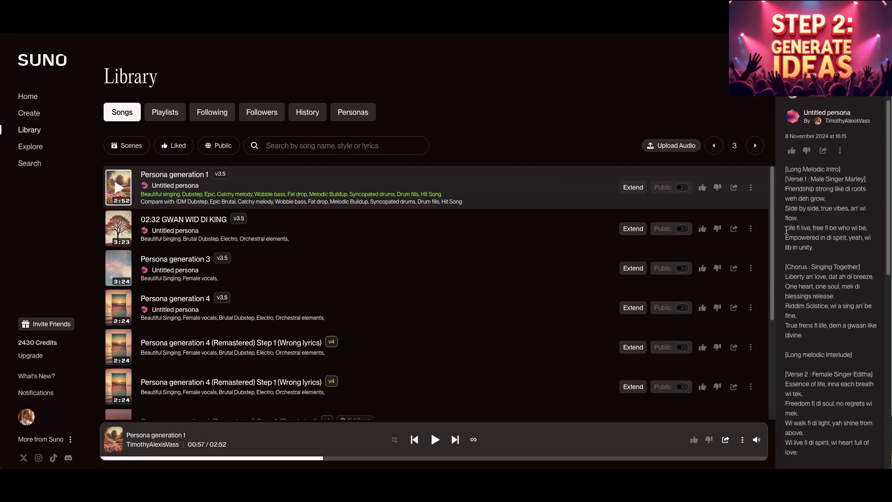
{"action": "left_click_drag", "start_coordinate": [784, 228], "coordinate": [817, 248]}
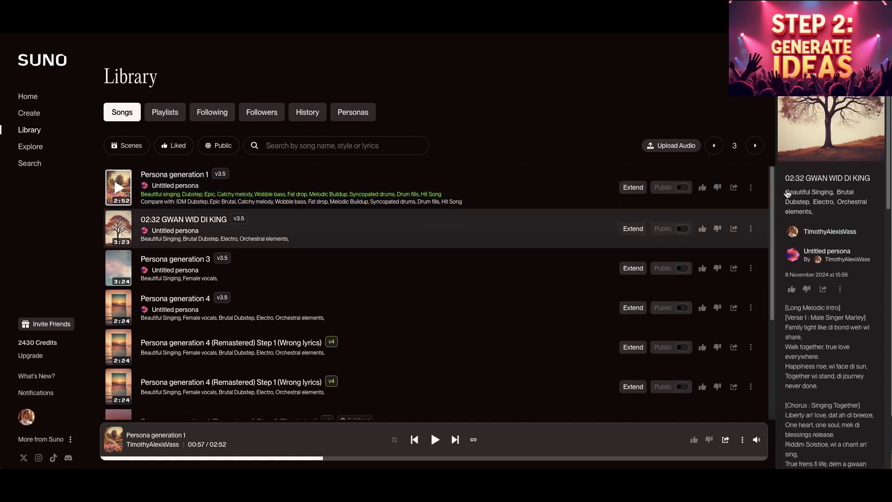
Check the style description of 02:32 GWAN WID DI KING and listen to it from about 02:31.
{"action": "left_click_drag", "start_coordinate": [784, 192], "coordinate": [835, 219]}
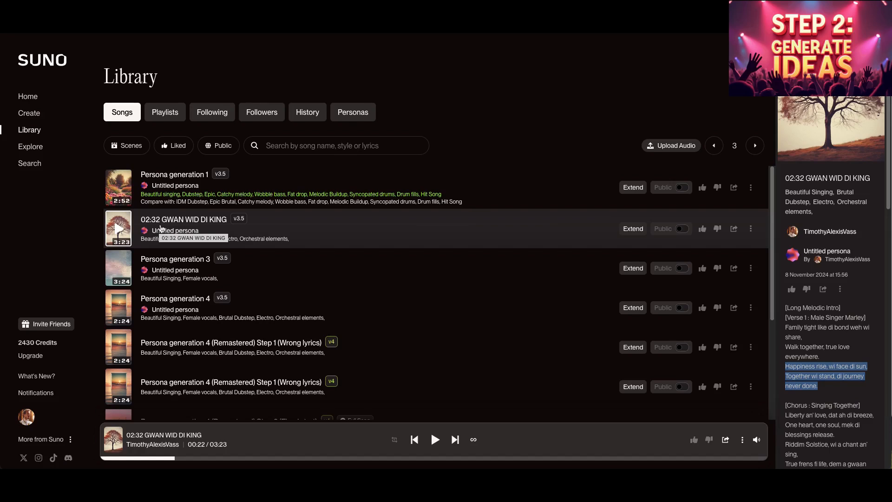
{"action": "left_click_drag", "start_coordinate": [542, 462], "coordinate": [599, 462]}
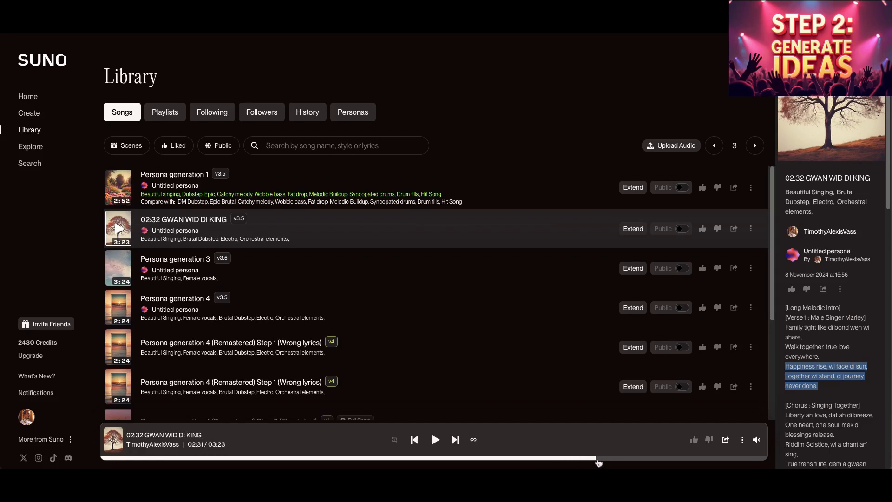
{"action": "left_click", "coordinate": [439, 441]}
{"action": "left_click", "coordinate": [439, 441]}
Open Persona generation 3, review its style and first verse, and listen to it, skipping ahead to about 01:17.
{"action": "left_click", "coordinate": [312, 272]}
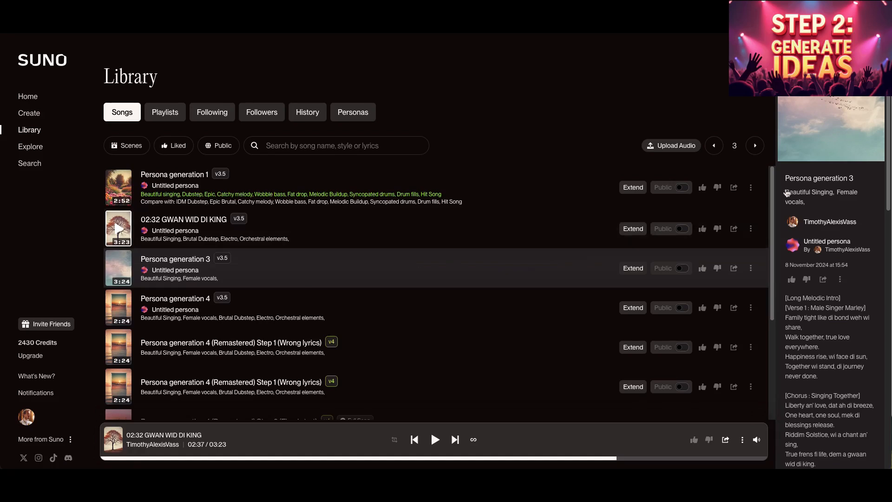
{"action": "left_click_drag", "start_coordinate": [785, 192], "coordinate": [820, 204]}
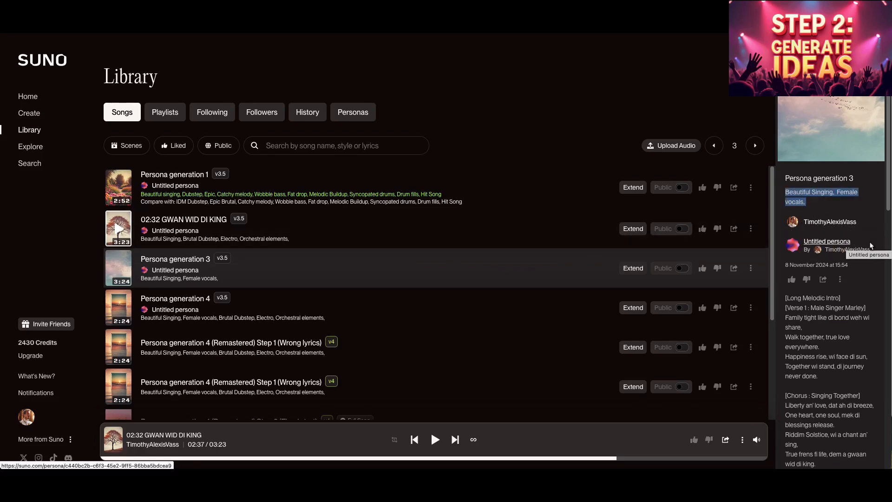
{"action": "left_click_drag", "start_coordinate": [785, 317], "coordinate": [844, 380]}
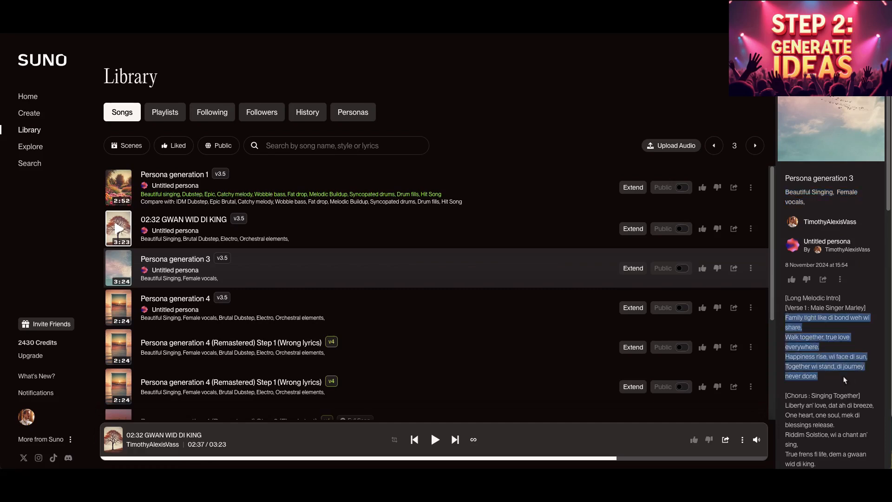
{"action": "left_click", "coordinate": [122, 269]}
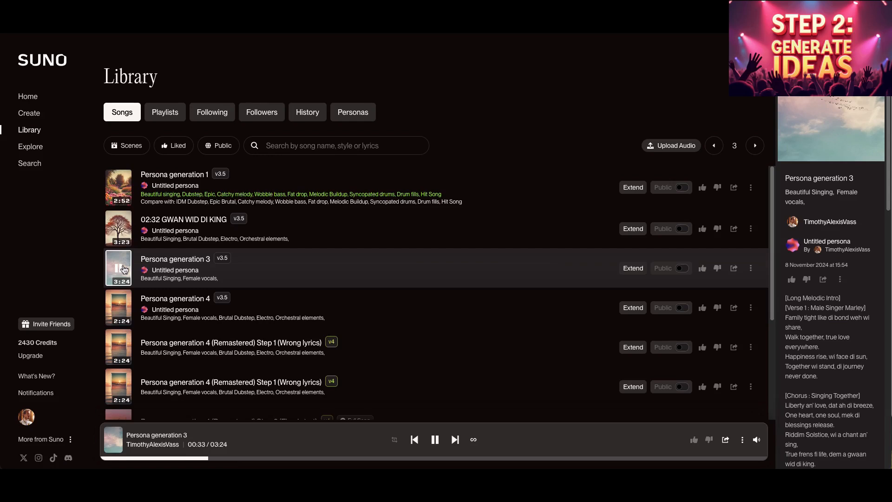
{"action": "left_click", "coordinate": [352, 457]}
{"action": "left_click", "coordinate": [434, 439]}
Open Persona generation 4, review its style and first verse, and play it while reading its lyrics.
{"action": "left_click", "coordinate": [556, 311]}
{"action": "left_click_drag", "start_coordinate": [785, 191], "coordinate": [846, 212]}
{"action": "left_click_drag", "start_coordinate": [847, 399], "coordinate": [785, 325]}
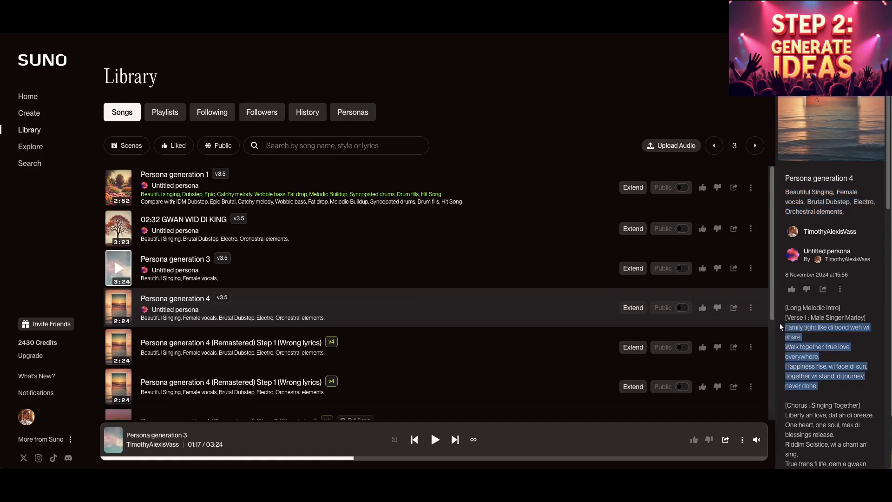
{"action": "left_click", "coordinate": [118, 308]}
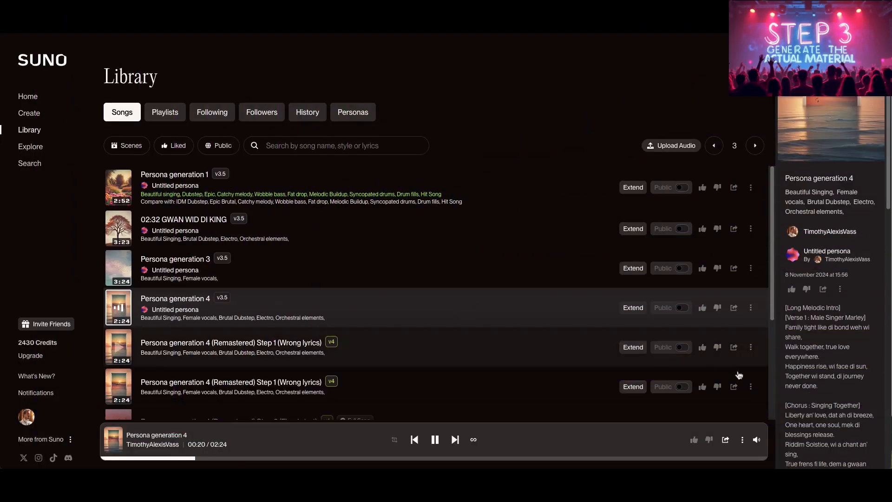
{"action": "scroll", "coordinate": [864, 398], "scroll_direction": "down", "scroll_amount": 1}
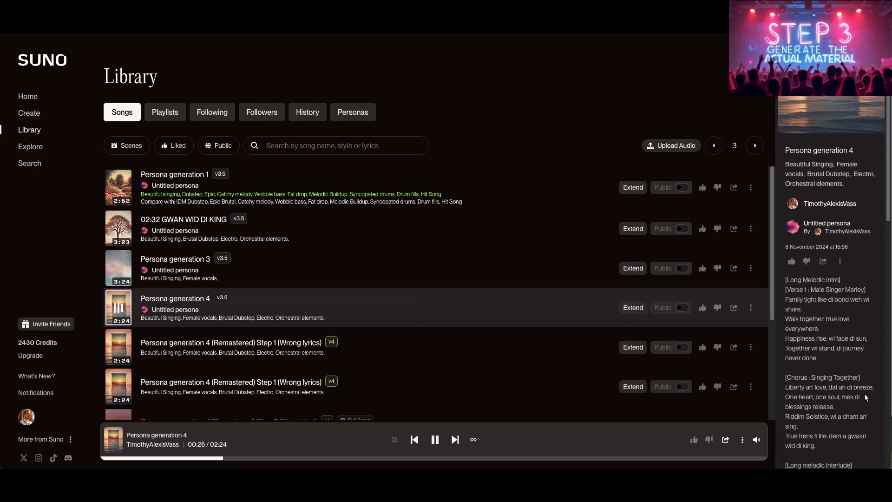
Pause Persona generation 4 and audition the two Persona generation 4 (Remastered) Step 1 (Wrong lyrics) versions, skipping ahead in the first.
{"action": "left_click", "coordinate": [434, 440]}
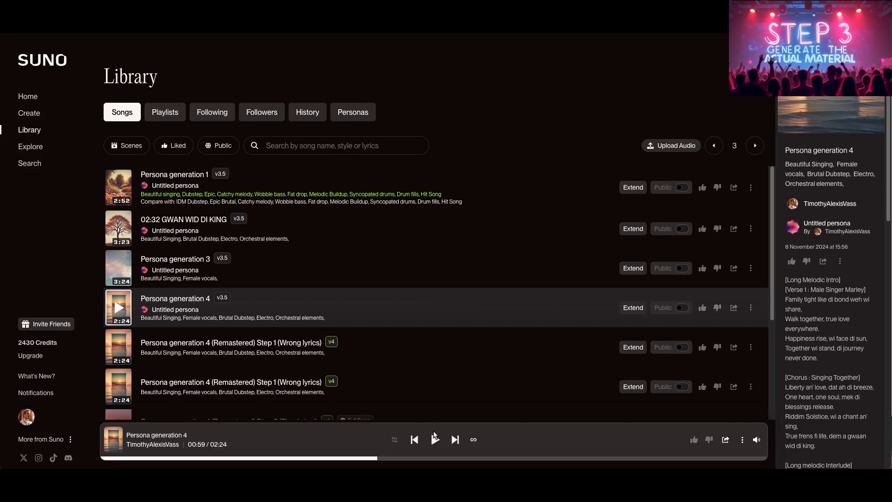
{"action": "scroll", "coordinate": [418, 366], "scroll_direction": "down", "scroll_amount": 3}
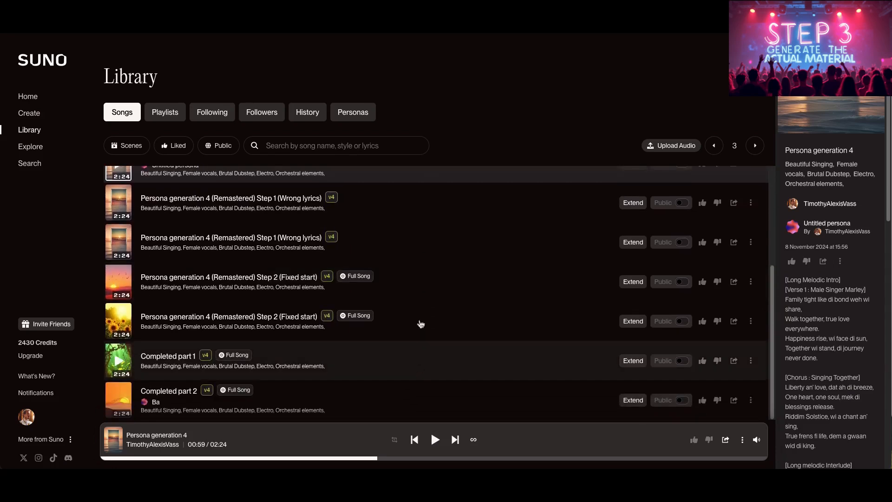
{"action": "left_click", "coordinate": [388, 214]}
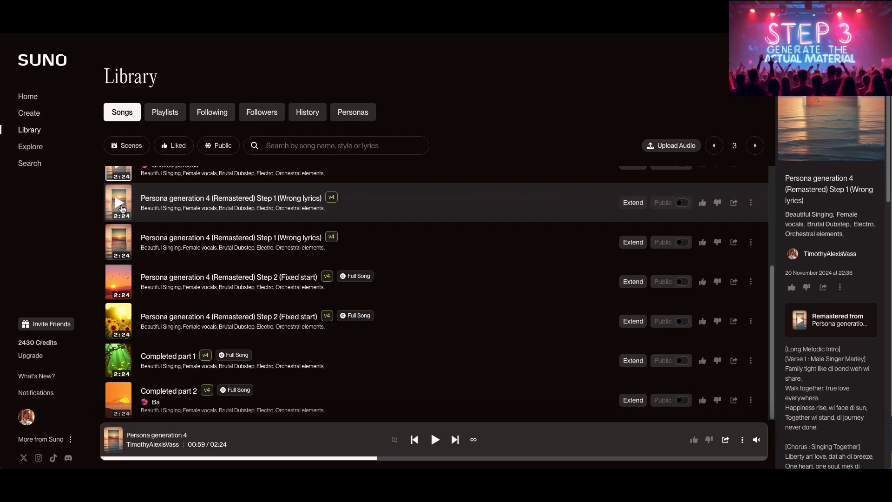
{"action": "left_click", "coordinate": [122, 207]}
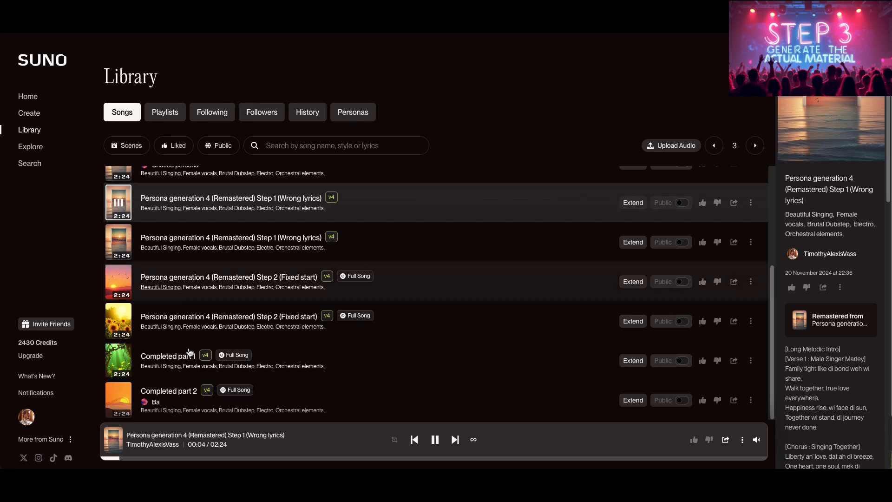
{"action": "left_click", "coordinate": [310, 459]}
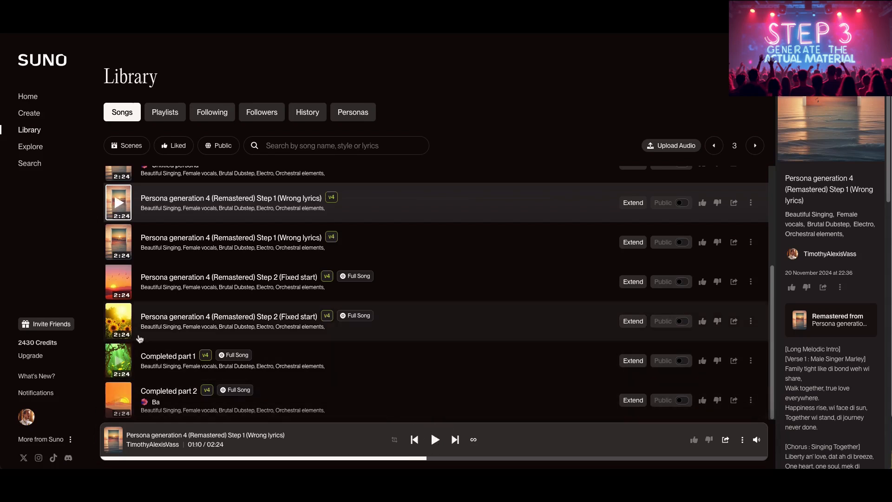
{"action": "left_click", "coordinate": [124, 241]}
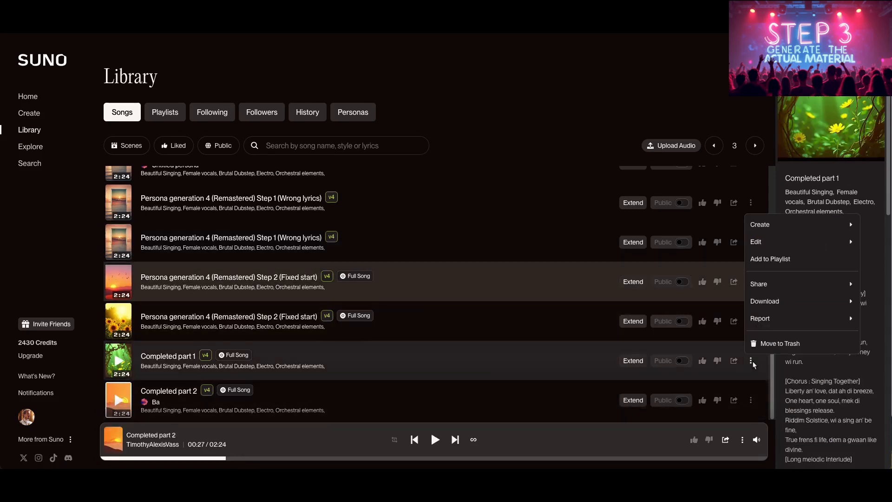
Download Completed part 1 and Completed part 2 as WAV audio.
{"action": "mouse_move", "coordinate": [761, 300]}
{"action": "left_click", "coordinate": [713, 323]}
{"action": "left_click", "coordinate": [750, 399]}
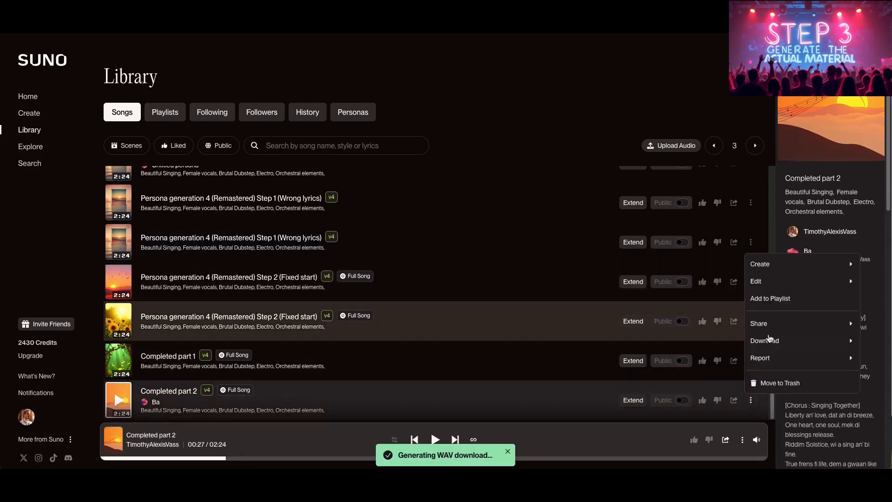
{"action": "mouse_move", "coordinate": [766, 340]}
{"action": "left_click", "coordinate": [713, 362]}
Briefly audition the first Persona generation 4 (Remastered) Step 2 (Fixed start) and both Step 1 (Wrong lyrics) versions.
{"action": "left_click", "coordinate": [119, 281]}
{"action": "left_click", "coordinate": [119, 281]}
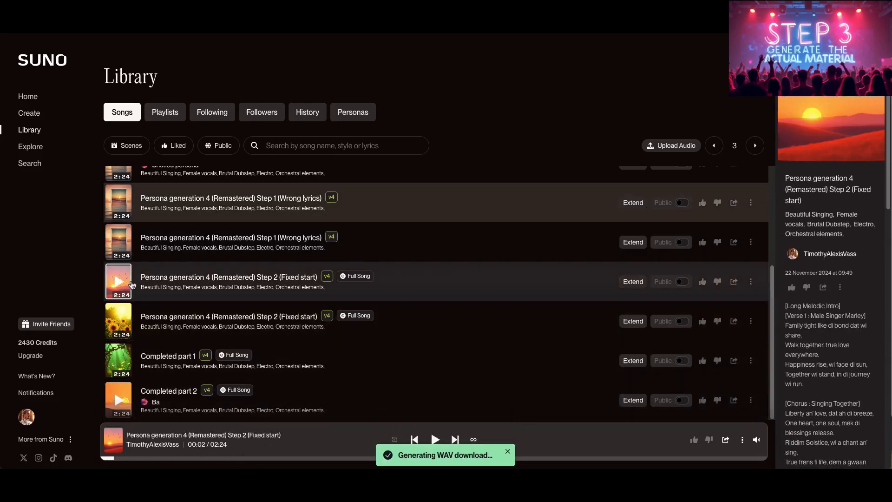
{"action": "left_click", "coordinate": [750, 281]}
{"action": "left_click", "coordinate": [119, 242]}
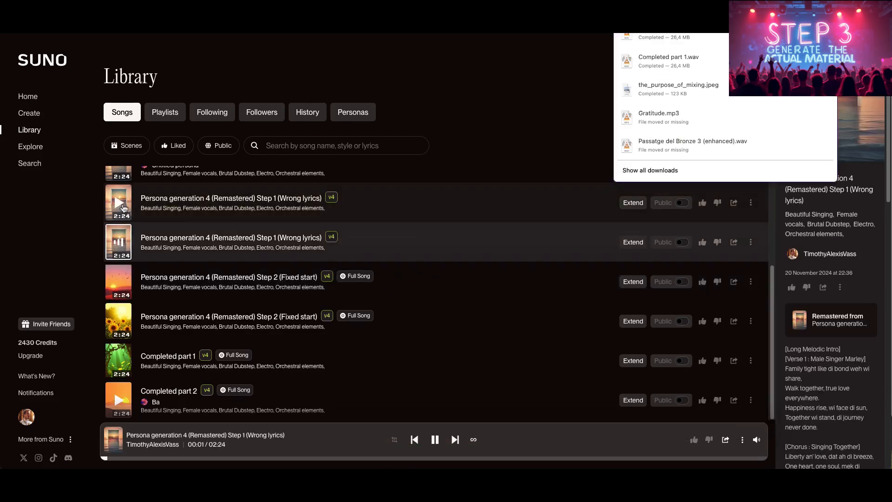
{"action": "left_click", "coordinate": [123, 207]}
{"action": "left_click", "coordinate": [122, 207]}
Download the first Persona generation 4 (Remastered) Step 1 (Wrong lyrics) and 02:32 GWAN WID DI KING as WAV audio.
{"action": "left_click", "coordinate": [750, 203]}
{"action": "mouse_move", "coordinate": [754, 299]}
{"action": "left_click", "coordinate": [708, 318]}
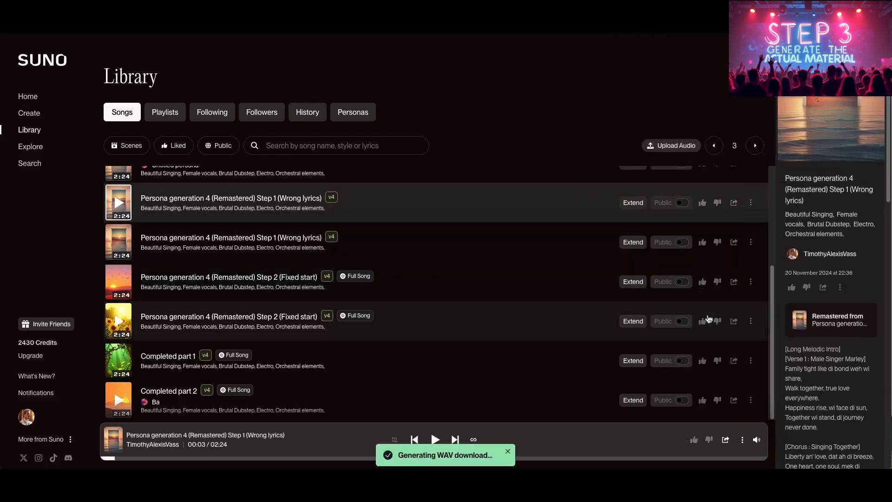
{"action": "scroll", "coordinate": [461, 227], "scroll_direction": "up", "scroll_amount": 3}
{"action": "left_click", "coordinate": [750, 229]}
{"action": "mouse_move", "coordinate": [765, 324]}
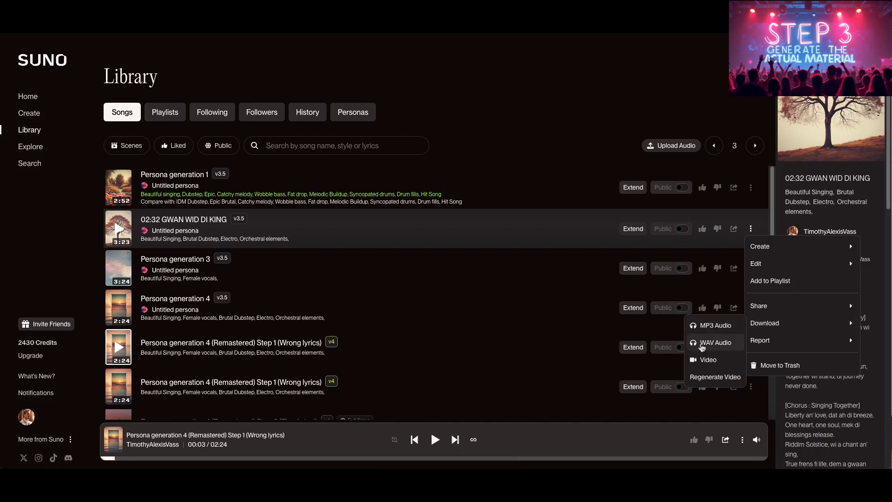
{"action": "left_click", "coordinate": [701, 344]}
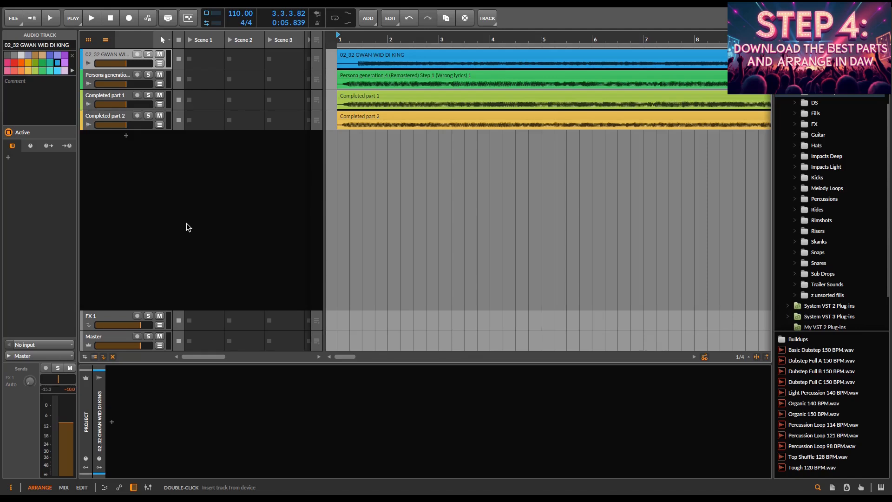
Switch to Bitwig Studio, play the four imported tracks together, and check the detected tempo of each clip.
{"action": "key", "text": "space"}
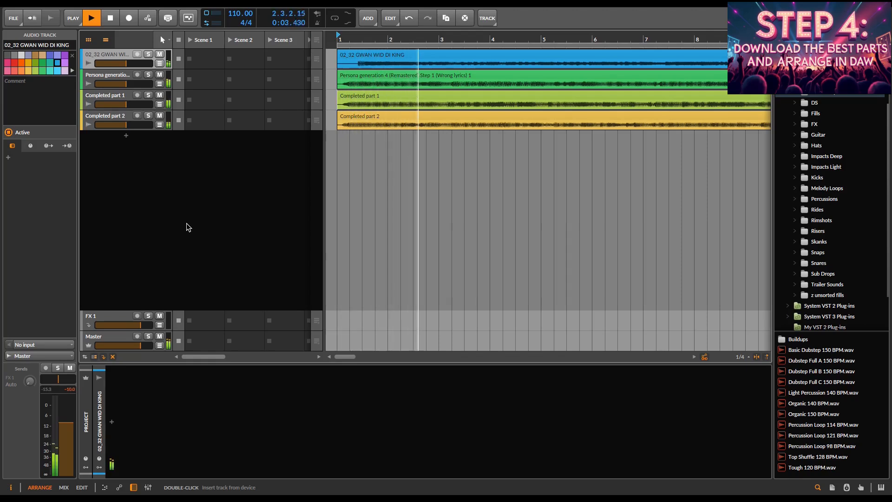
{"action": "key", "text": "space"}
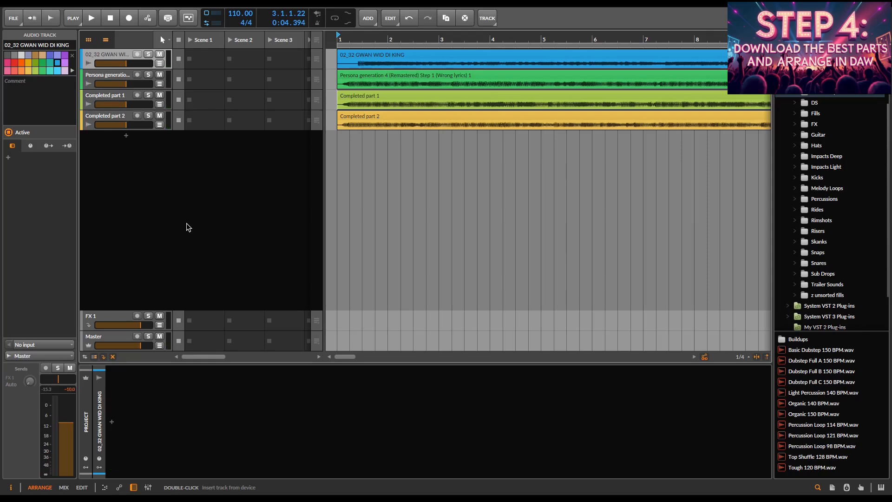
{"action": "left_click", "coordinate": [367, 59]}
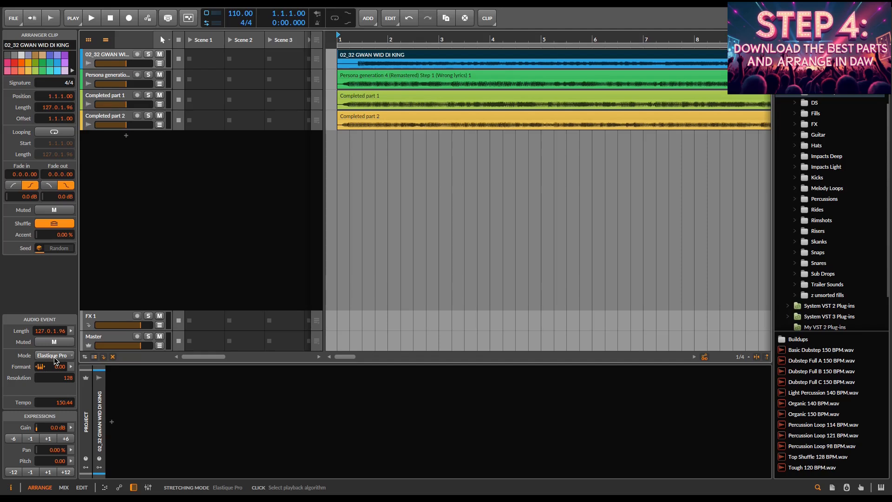
{"action": "left_click", "coordinate": [361, 75]}
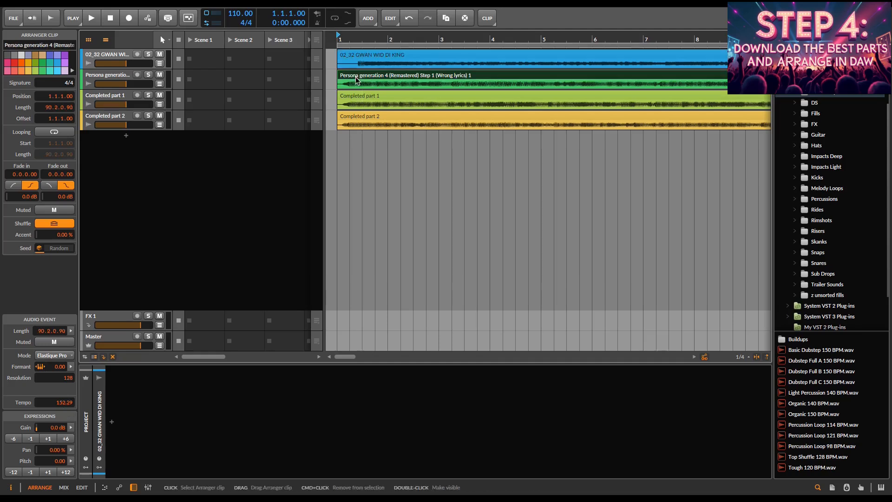
{"action": "left_click", "coordinate": [379, 97]}
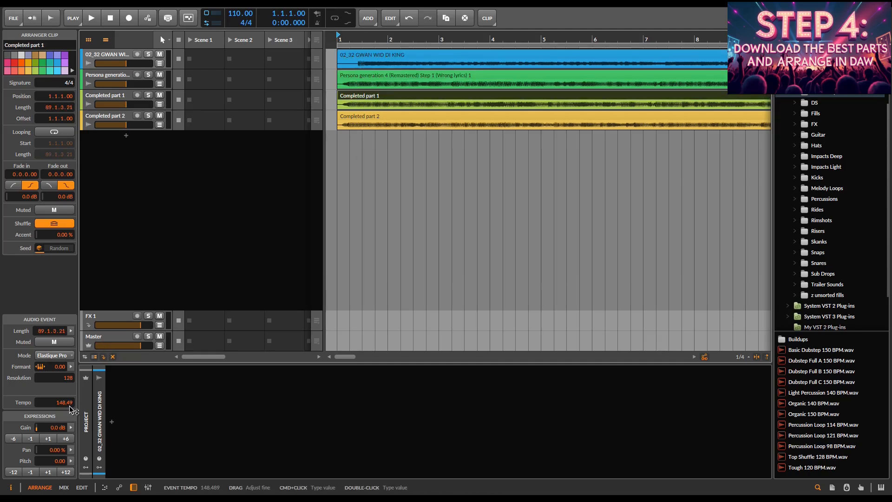
{"action": "left_click", "coordinate": [372, 120]}
Set the project tempo to 150 BPM.
{"action": "double_click", "coordinate": [236, 13]}
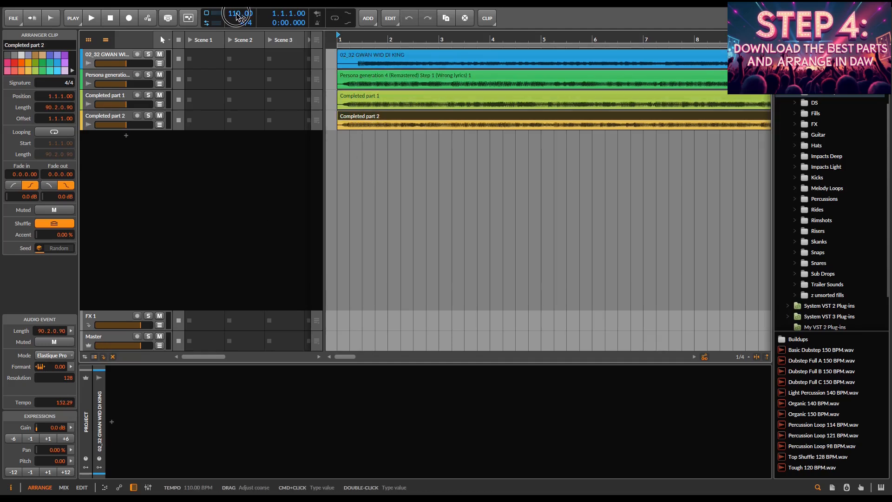
{"action": "type", "text": "150"}
{"action": "key", "text": "Return"}
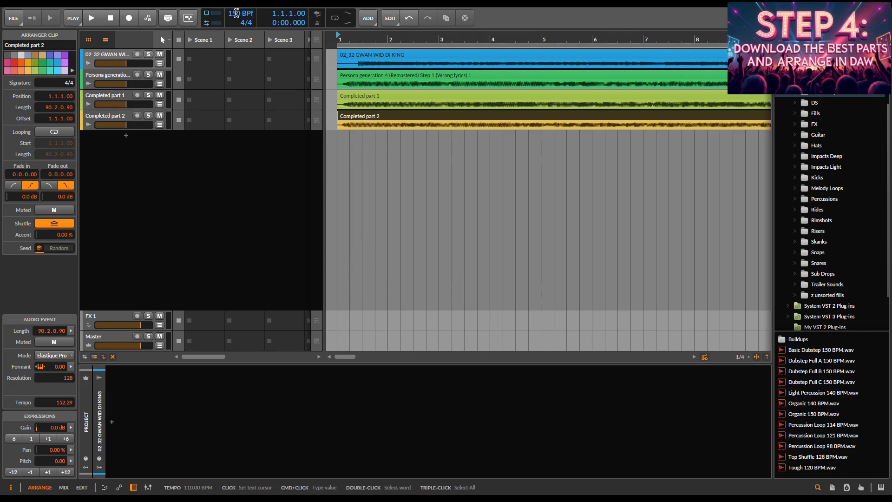
{"action": "key", "text": "space"}
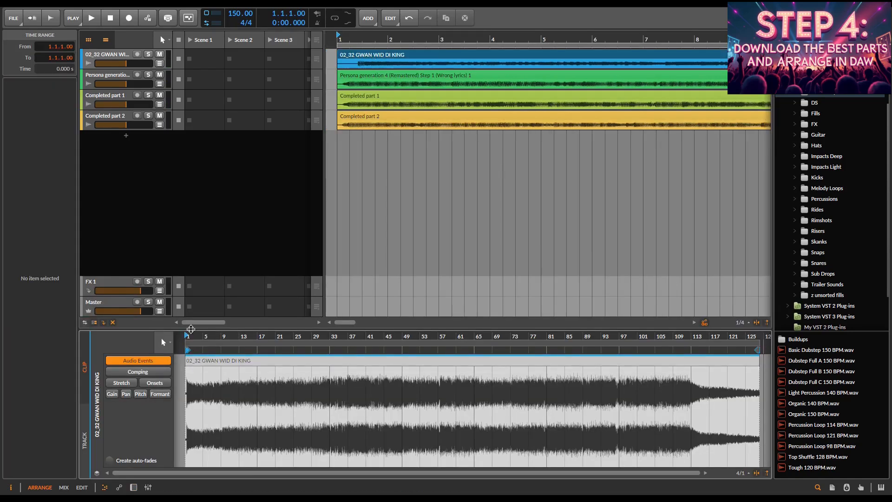
Split the 02_32 GWAN WID DI KING audio where its waveform begins, delete the leading silence, and move the remainder to 1.1.1.00.
{"action": "left_click_drag", "start_coordinate": [190, 335], "coordinate": [251, 367]}
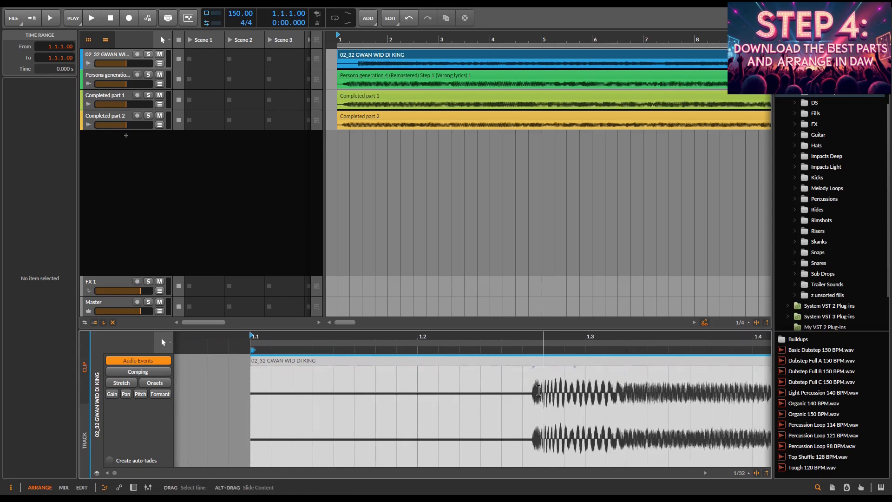
{"action": "left_click", "coordinate": [534, 391]}
{"action": "right_click", "coordinate": [534, 391]}
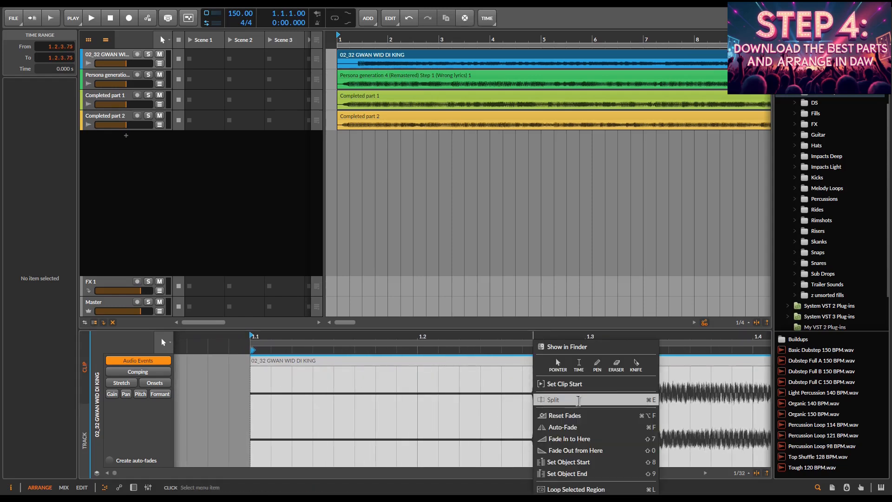
{"action": "left_click", "coordinate": [578, 400]}
{"action": "left_click", "coordinate": [489, 362]}
{"action": "key", "text": "Delete"}
{"action": "left_click_drag", "start_coordinate": [568, 360], "coordinate": [285, 361]}
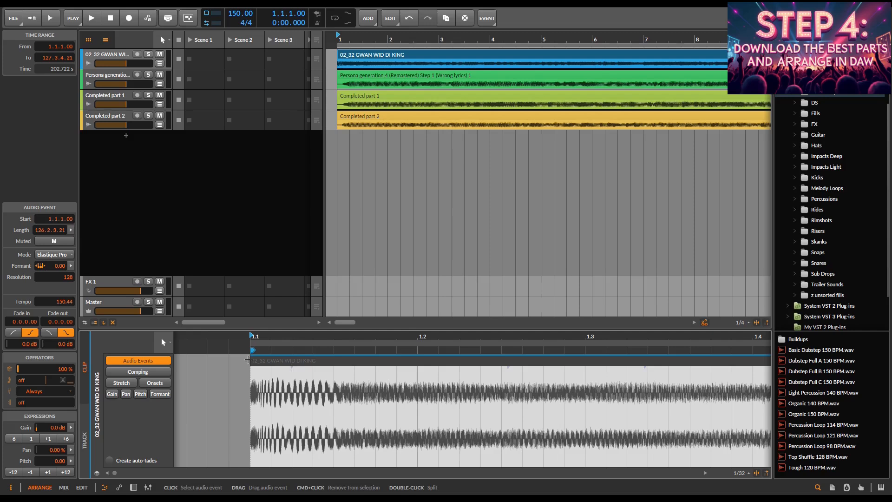
Display the stretch markers of the 02_32 GWAN WID DI KING clip and delete the beat markers across its length.
{"action": "left_click", "coordinate": [120, 382]}
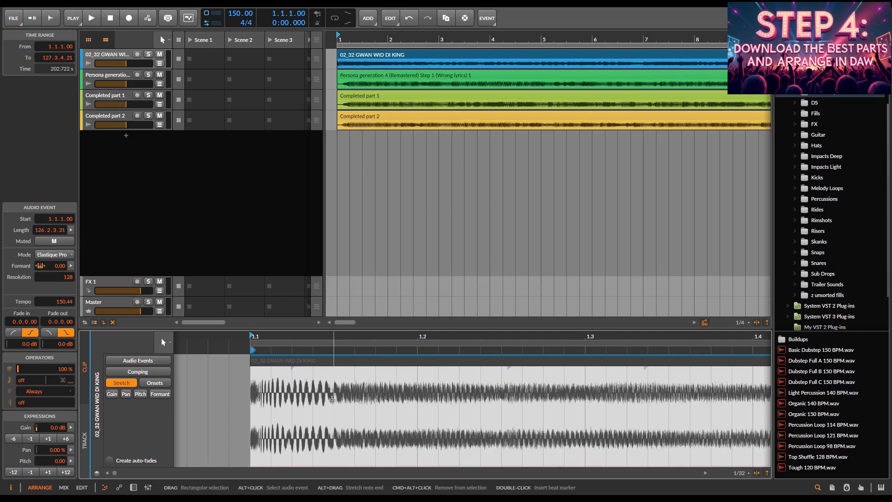
{"action": "left_click_drag", "start_coordinate": [373, 395], "coordinate": [304, 302]}
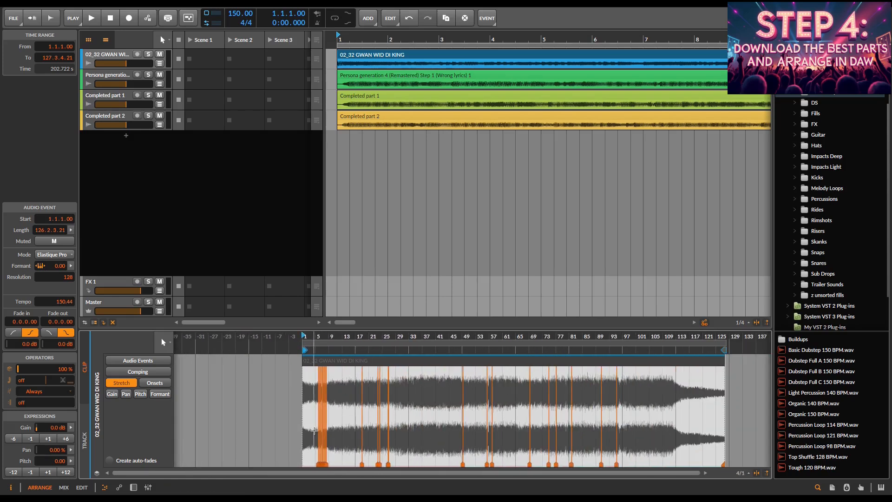
{"action": "left_click", "coordinate": [311, 424]}
{"action": "left_click_drag", "start_coordinate": [312, 424], "coordinate": [660, 403]}
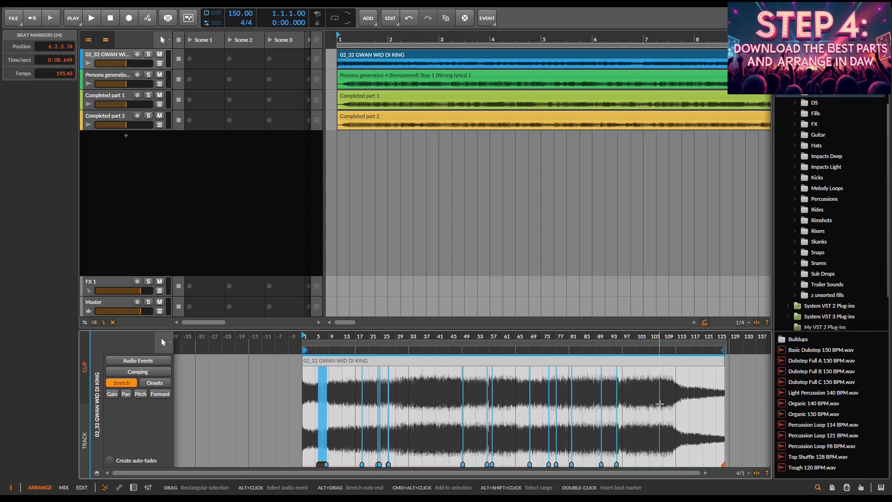
{"action": "key", "text": "Delete"}
Insert a beat marker just before 3.3 in the 02_32 GWAN WID DI KING clip and play its track from the song start.
{"action": "left_click_drag", "start_coordinate": [305, 335], "coordinate": [259, 372]}
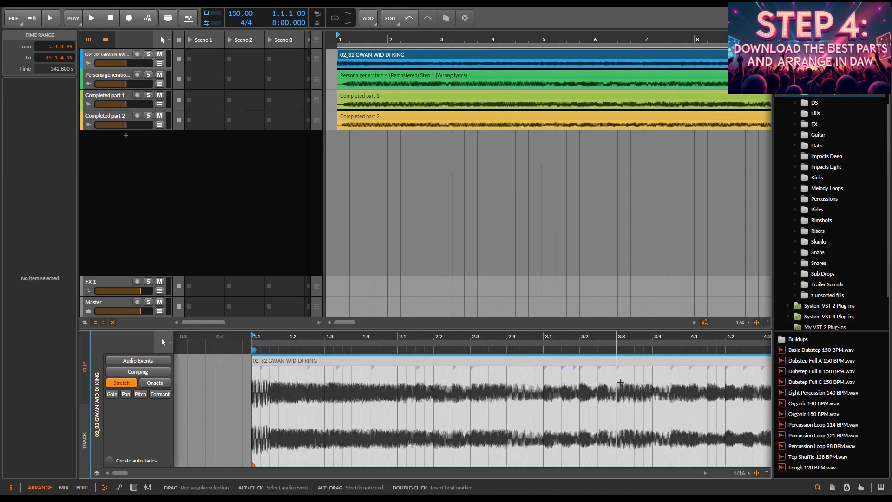
{"action": "double_click", "coordinate": [616, 371]}
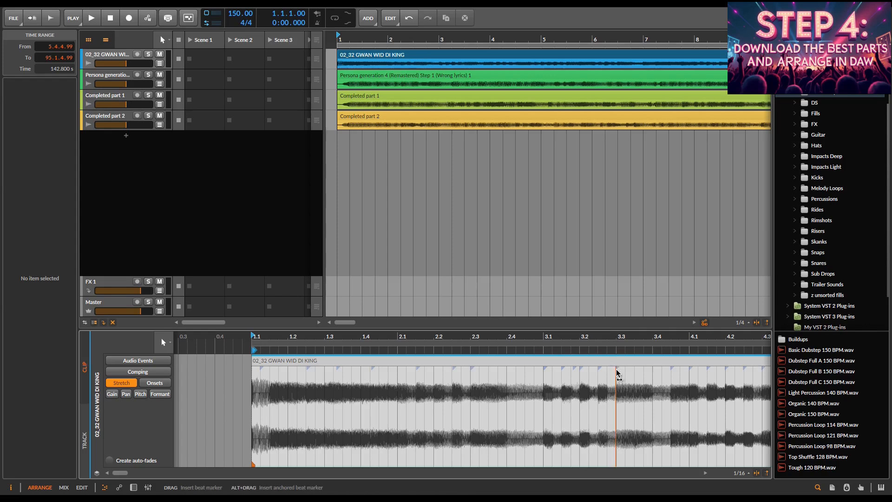
{"action": "left_click", "coordinate": [616, 374]}
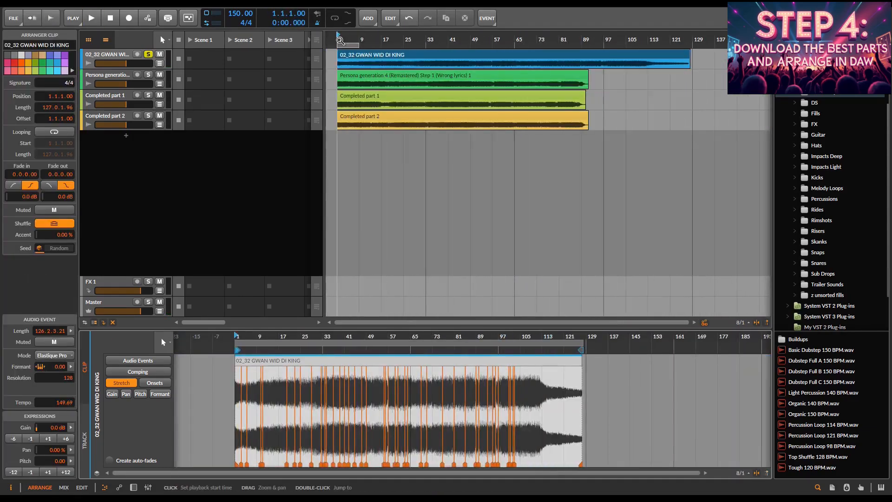
{"action": "left_click", "coordinate": [340, 40]}
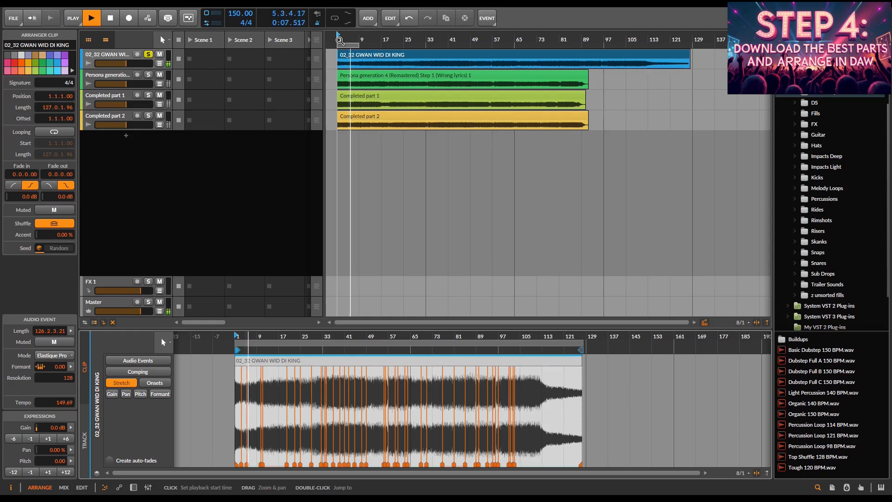
{"action": "key", "text": "space"}
Solo the Persona generation 4 (Remastered) track with its clip open for editing, and insert a 4/4 time signature change at bar 1.
{"action": "left_click", "coordinate": [148, 75]}
{"action": "left_click_drag", "start_coordinate": [324, 46], "coordinate": [326, 370]}
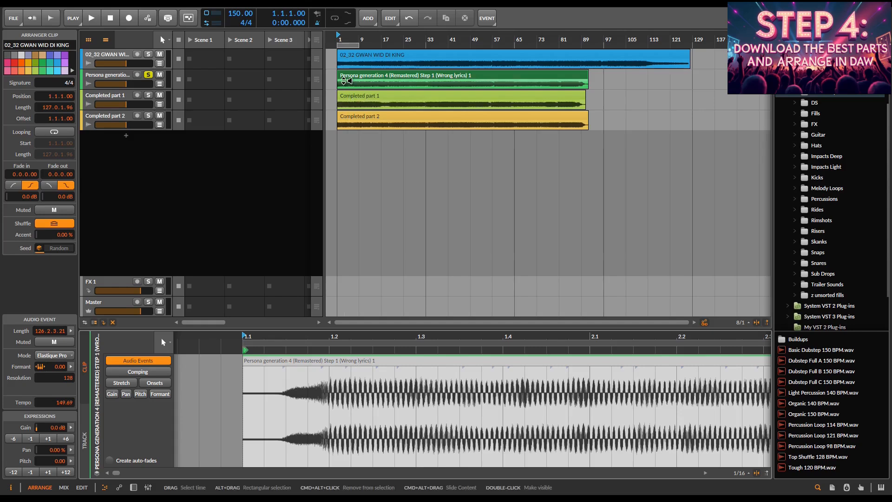
{"action": "right_click", "coordinate": [338, 37]}
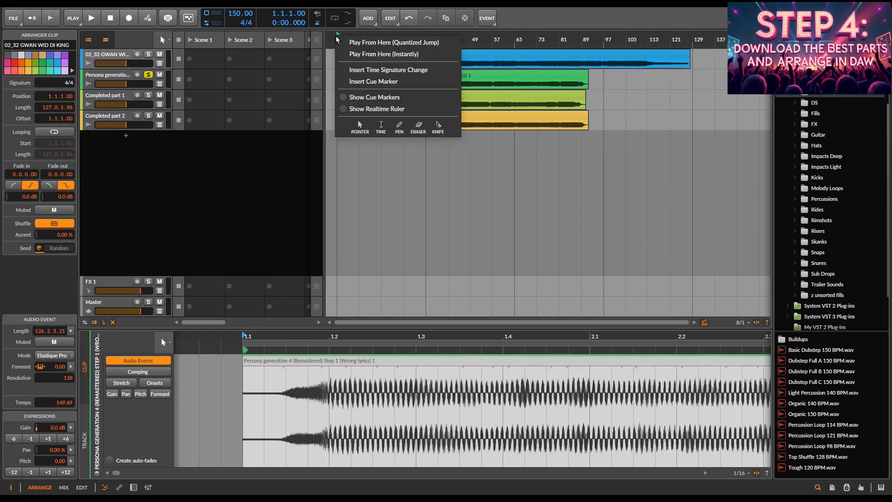
{"action": "left_click", "coordinate": [349, 76]}
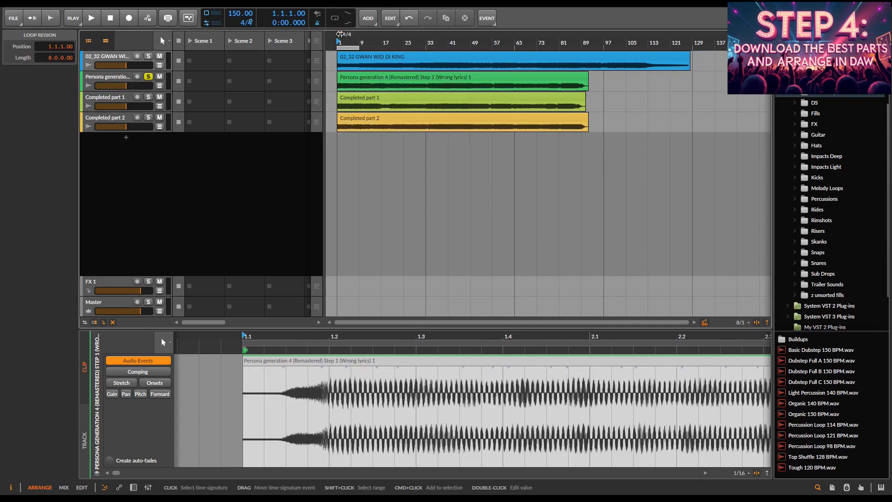
Move the Persona generation 4 (Remastered) clip earlier to position 0.4.1.07 and check its start by playing it.
{"action": "mouse_move", "coordinate": [348, 80]}
{"action": "left_mouse_down"}
{"action": "mouse_move", "coordinate": [356, 80]}
{"action": "mouse_move", "coordinate": [337, 78]}
{"action": "left_mouse_up"}
{"action": "left_click_drag", "start_coordinate": [339, 44], "coordinate": [393, 44]}
{"action": "left_click", "coordinate": [435, 44]}
{"action": "key", "text": "space"}
{"action": "key", "text": "space"}
{"action": "left_click_drag", "start_coordinate": [462, 44], "coordinate": [367, 32]}
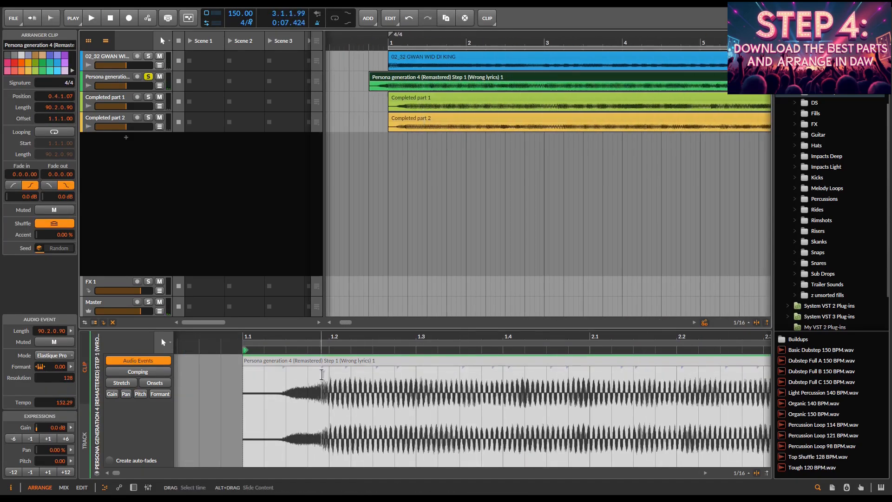
Display the stretch markers of the Persona generation 4 (Remastered) clip and delete the beat markers across its length.
{"action": "left_click", "coordinate": [121, 383]}
{"action": "left_click", "coordinate": [294, 418]}
{"action": "key", "text": "ctrl+minus"}
{"action": "key", "text": "ctrl+minus"}
{"action": "key", "text": "ctrl+minus"}
{"action": "key", "text": "ctrl+minus"}
{"action": "key", "text": "ctrl+minus"}
{"action": "key", "text": "ctrl+minus"}
{"action": "key", "text": "ctrl+minus"}
{"action": "key", "text": "ctrl+minus"}
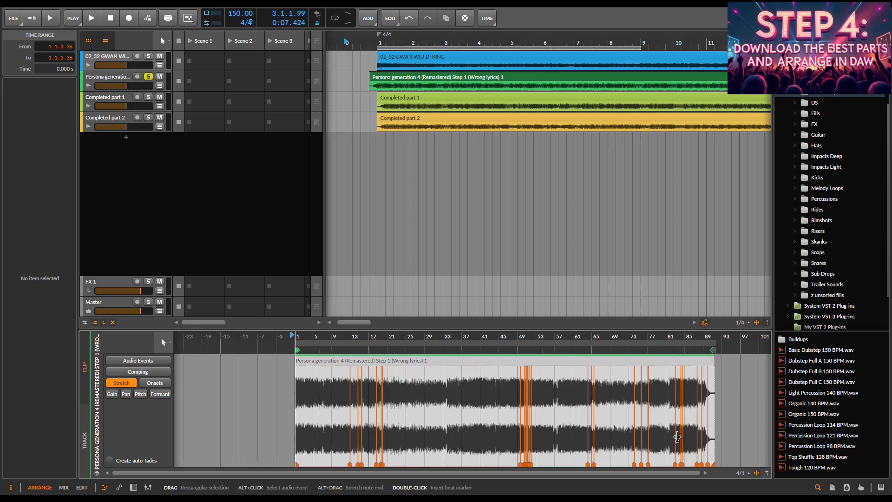
{"action": "key", "text": "ctrl+z"}
{"action": "left_click_drag", "start_coordinate": [312, 408], "coordinate": [739, 427]}
{"action": "key", "text": "Delete"}
Play the Persona generation 4 (Remastered) clip from its start and delete its audio from 3.2.1.00 to the end.
{"action": "left_click_drag", "start_coordinate": [295, 337], "coordinate": [322, 432]}
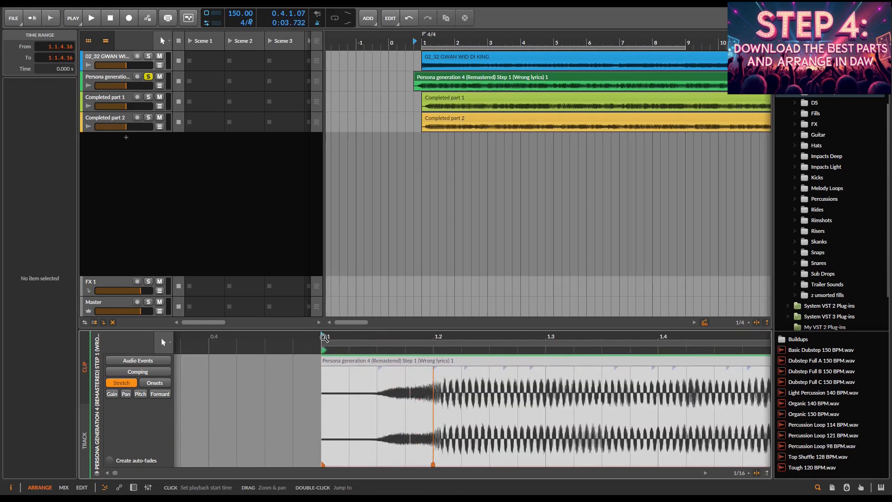
{"action": "key", "text": "space"}
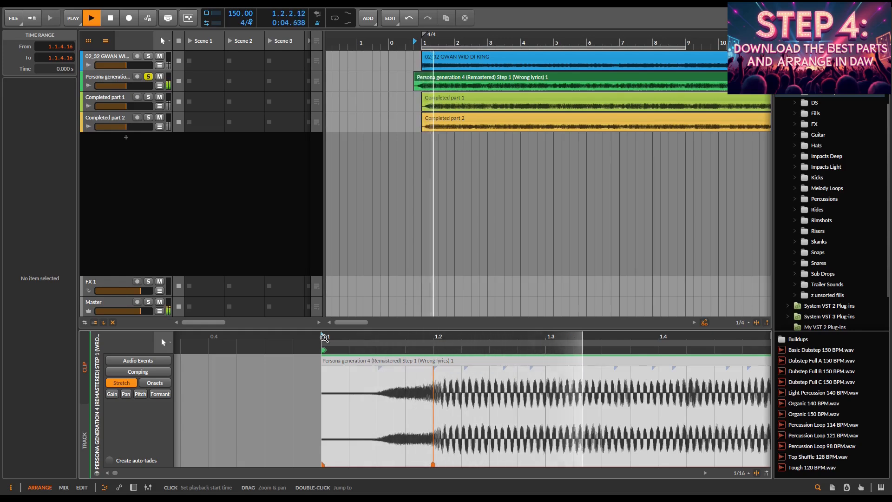
{"action": "left_click_drag", "start_coordinate": [487, 421], "coordinate": [458, 357]}
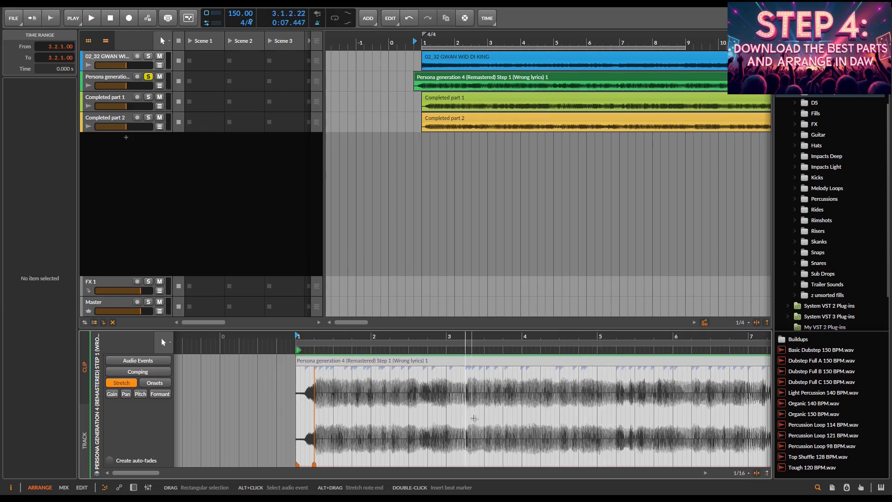
{"action": "left_click", "coordinate": [478, 409]}
{"action": "key", "text": "Delete"}
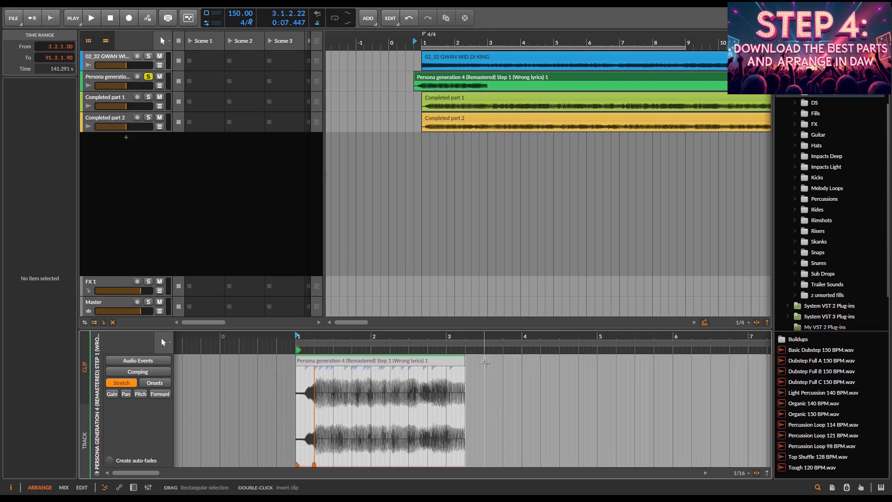
Move the Completed part 1 clip earlier to position 0.4.1.00 and play it soloed from its start.
{"action": "left_click", "coordinate": [148, 97]}
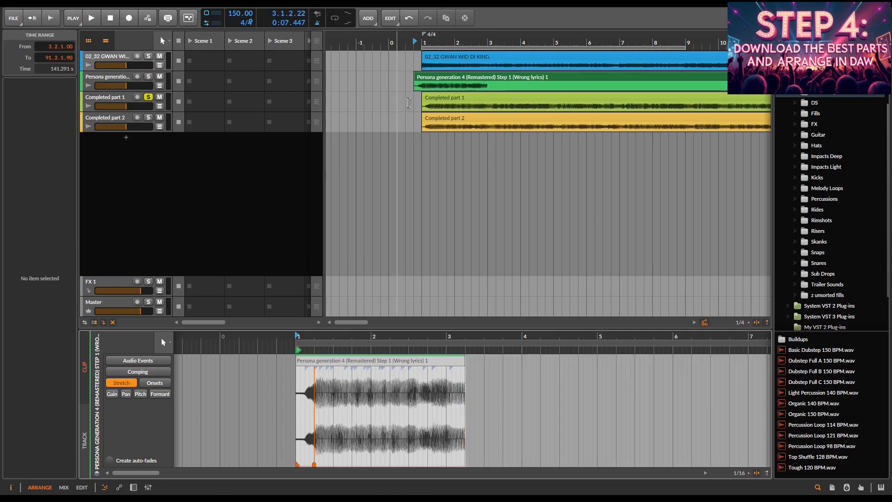
{"action": "left_click_drag", "start_coordinate": [438, 98], "coordinate": [430, 98]}
{"action": "left_click", "coordinate": [417, 108]}
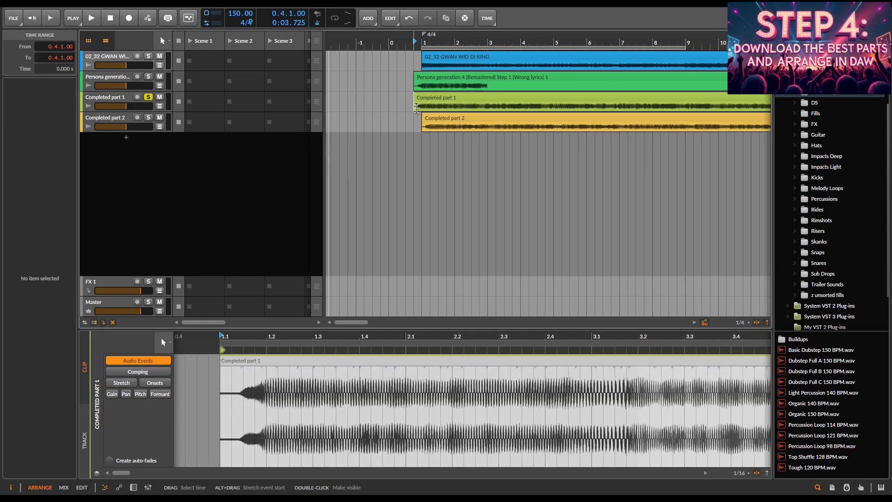
{"action": "key", "text": "space"}
{"action": "key", "text": "space"}
{"action": "key", "text": "space"}
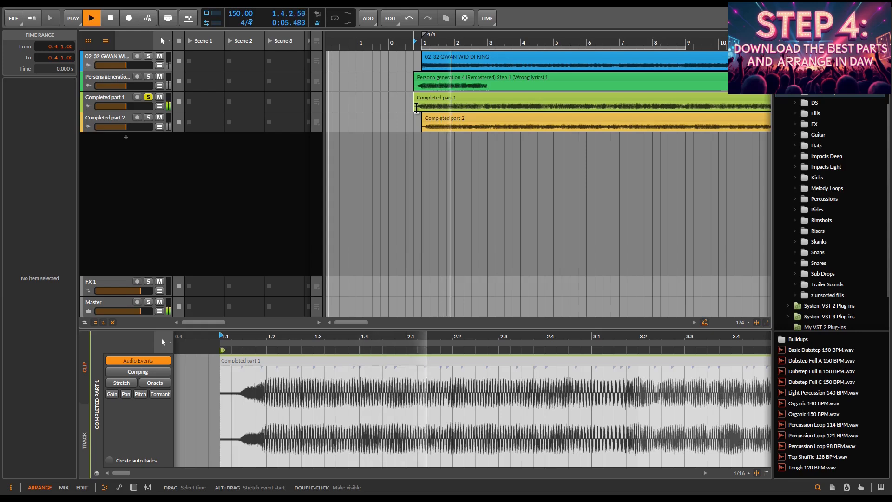
{"action": "key", "text": "space"}
Delete the beat markers across the Completed part 1 clip, insert one near 1.2, and play the result.
{"action": "scroll", "coordinate": [344, 176], "scroll_direction": "down", "scroll_amount": 3}
{"action": "left_click", "coordinate": [121, 382]}
{"action": "scroll", "coordinate": [265, 395], "scroll_direction": "down", "scroll_amount": 10}
{"action": "key", "text": "super+a"}
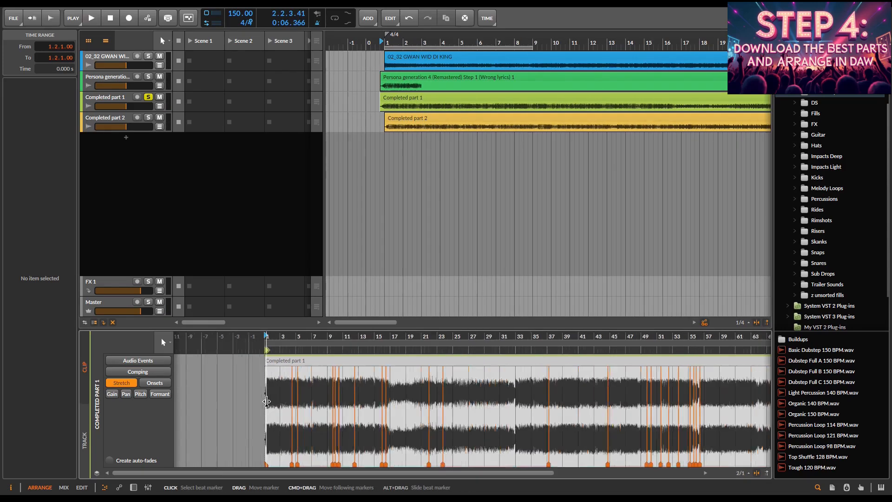
{"action": "key", "text": "Delete"}
{"action": "scroll", "coordinate": [264, 395], "scroll_direction": "up", "scroll_amount": 12}
{"action": "double_click", "coordinate": [371, 372]}
{"action": "key", "text": "space"}
Place Completed part 1 on the soloed Persona generation 4 track starting at 2.1.1.00, and delete the emptied Completed part 1 track.
{"action": "left_click_drag", "start_coordinate": [381, 98], "coordinate": [420, 87]}
{"action": "left_click", "coordinate": [148, 77]}
{"action": "key", "text": "space"}
{"action": "left_click", "coordinate": [404, 86]}
{"action": "key", "text": "super+e"}
{"action": "left_click", "coordinate": [420, 80]}
{"action": "key", "text": "Delete"}
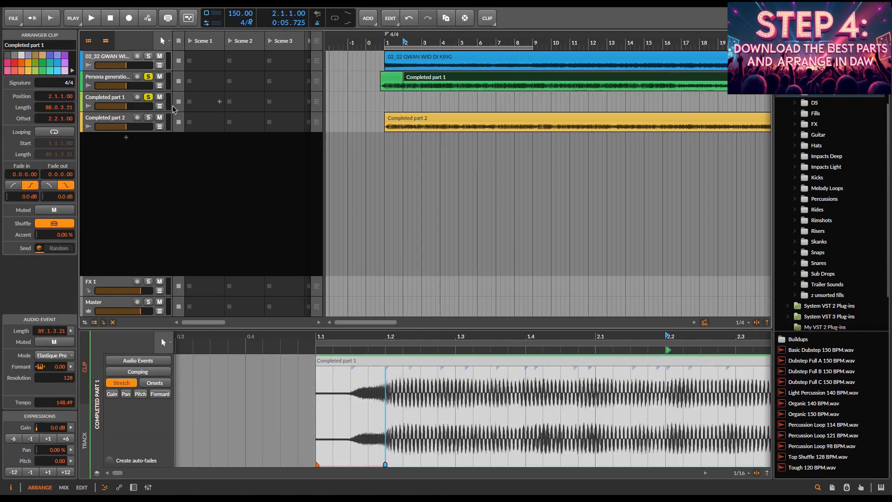
{"action": "right_click", "coordinate": [122, 99]}
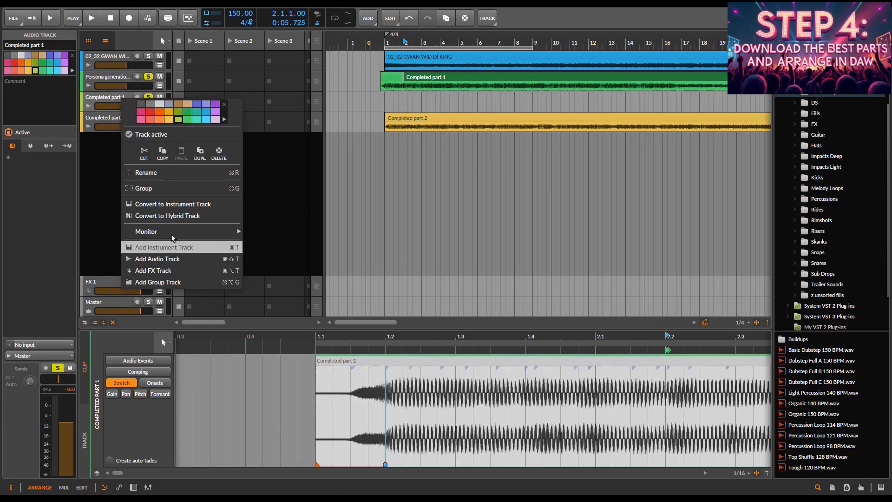
{"action": "left_click", "coordinate": [219, 152]}
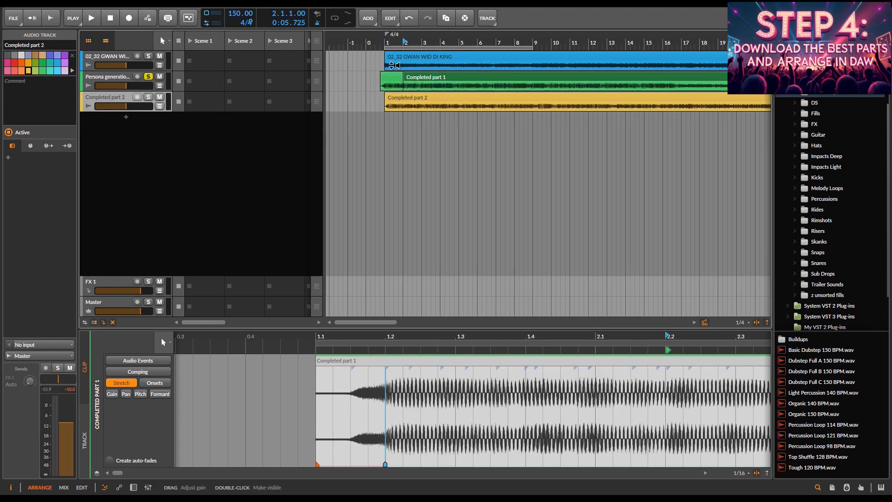
Play across the join between the Persona generation 4 and Completed part 1 clips and adjust the fade-in at bar 2.
{"action": "left_click_drag", "start_coordinate": [386, 43], "coordinate": [401, 42]}
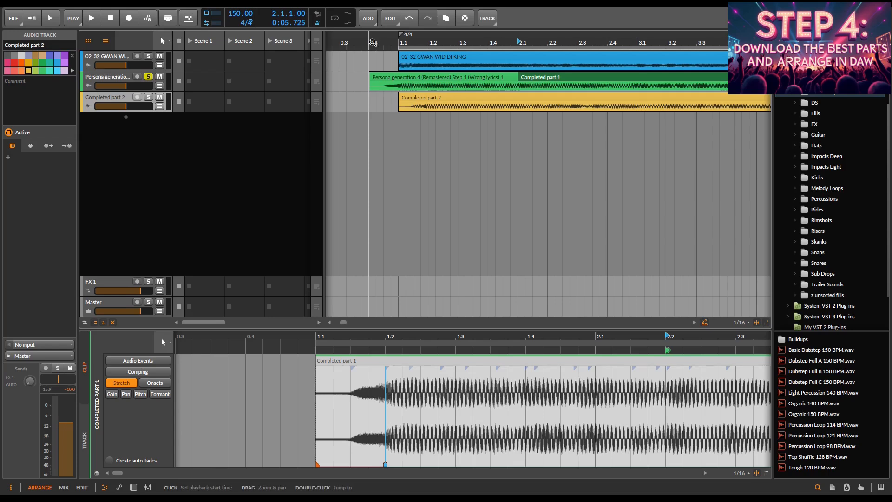
{"action": "key", "text": "space"}
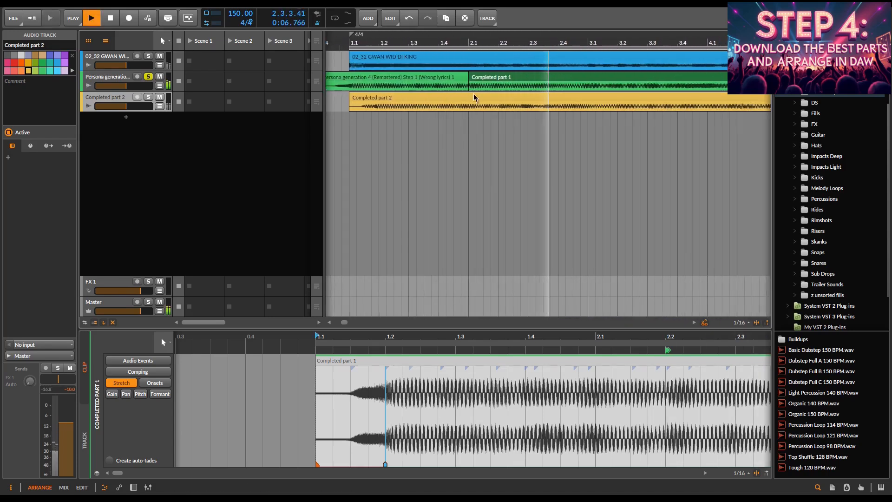
{"action": "key", "text": "space"}
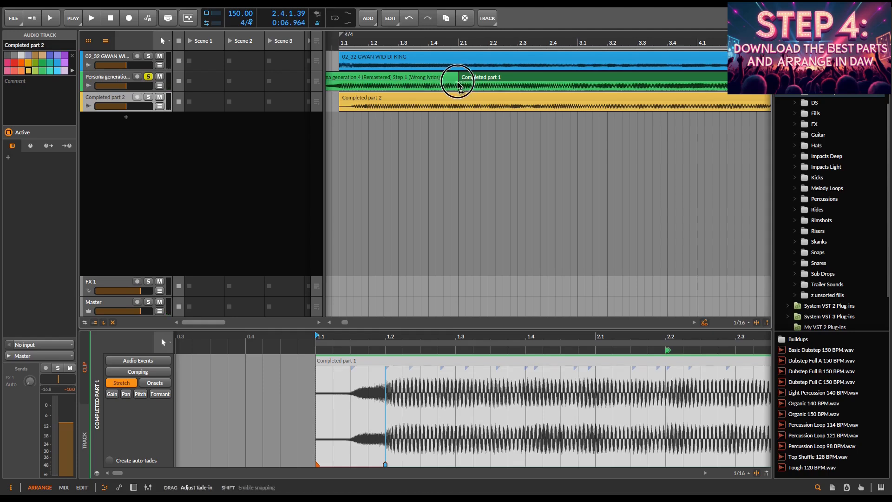
{"action": "scroll", "coordinate": [428, 84], "scroll_direction": "left", "scroll_amount": 3}
{"action": "left_click", "coordinate": [408, 41]}
{"action": "key", "text": "space"}
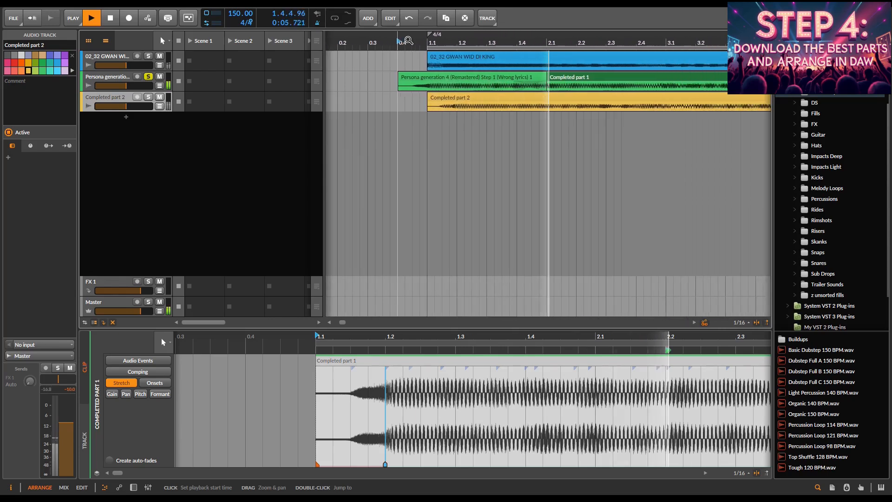
{"action": "key", "text": "space"}
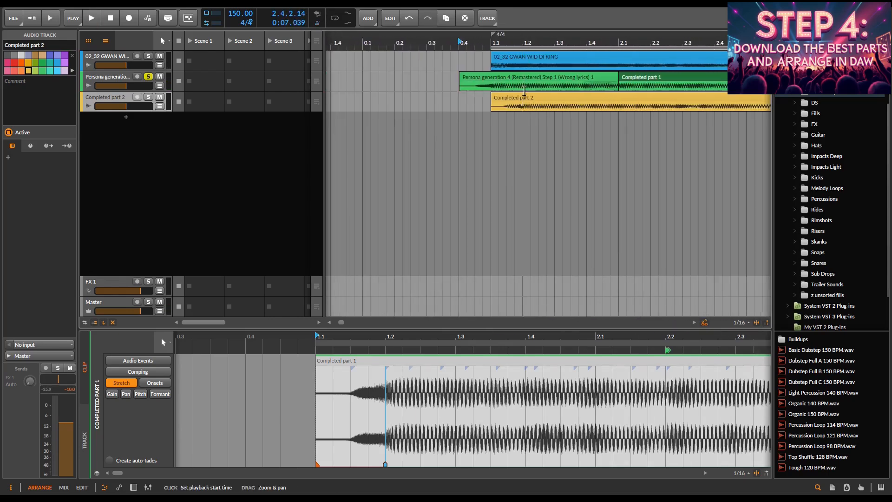
Move the Completed part 2 clip earlier to position 0.4.1.00 and delete the beat markers across its length.
{"action": "left_click_drag", "start_coordinate": [532, 102], "coordinate": [509, 103]}
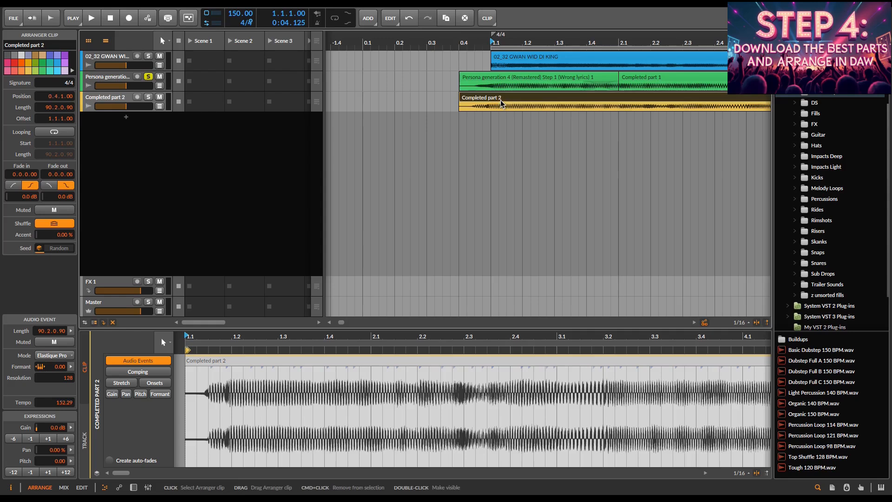
{"action": "left_click", "coordinate": [230, 404]}
{"action": "left_click", "coordinate": [122, 382]}
{"action": "scroll", "coordinate": [222, 390], "scroll_direction": "down", "scroll_amount": 10}
{"action": "key", "text": "super+a"}
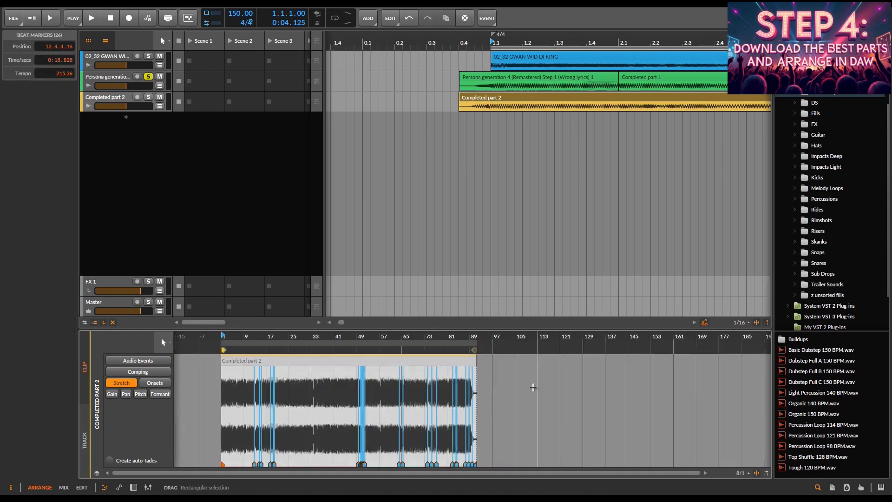
{"action": "key", "text": "Delete"}
Insert a beat marker near 1.2 in Completed part 2 and play its track together with the Persona generation 4 track.
{"action": "left_click_drag", "start_coordinate": [222, 338], "coordinate": [252, 394]}
{"action": "left_click", "coordinate": [274, 432]}
{"action": "key", "text": "Delete"}
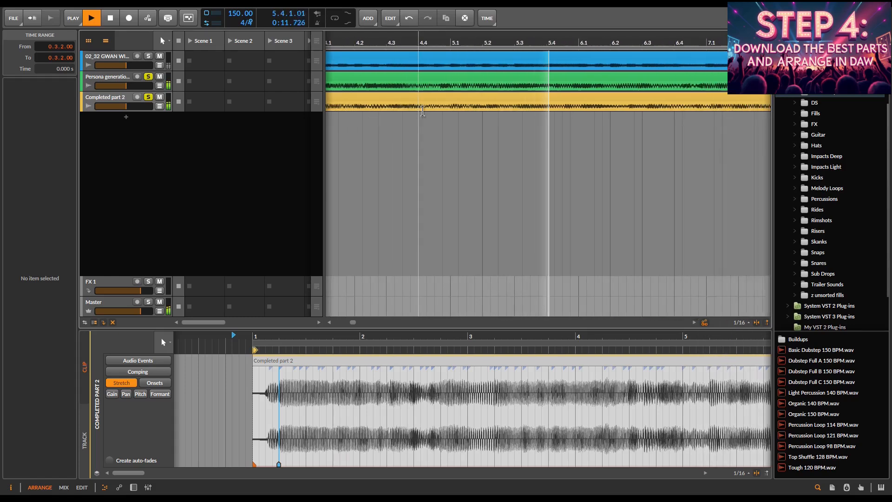
{"action": "key", "text": "space"}
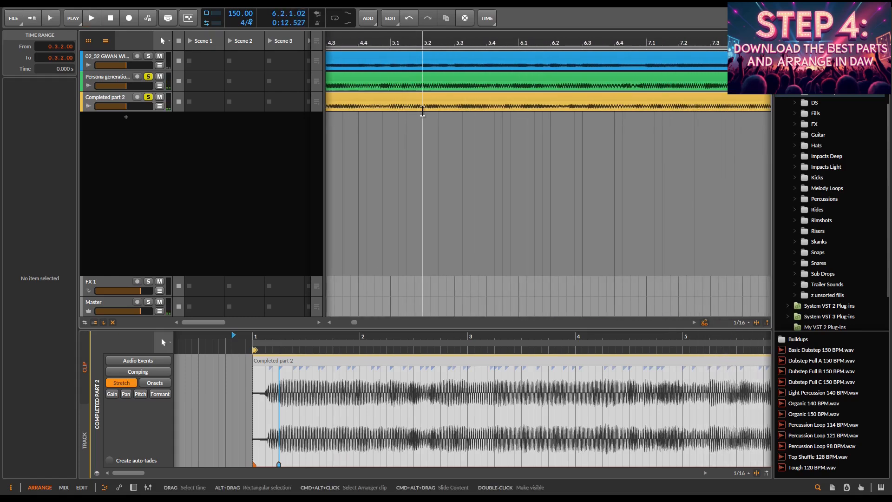
Examine the beat markers of the Completed part 1 clip and of the Completed part 2 clip.
{"action": "left_click_drag", "start_coordinate": [415, 158], "coordinate": [542, 155]}
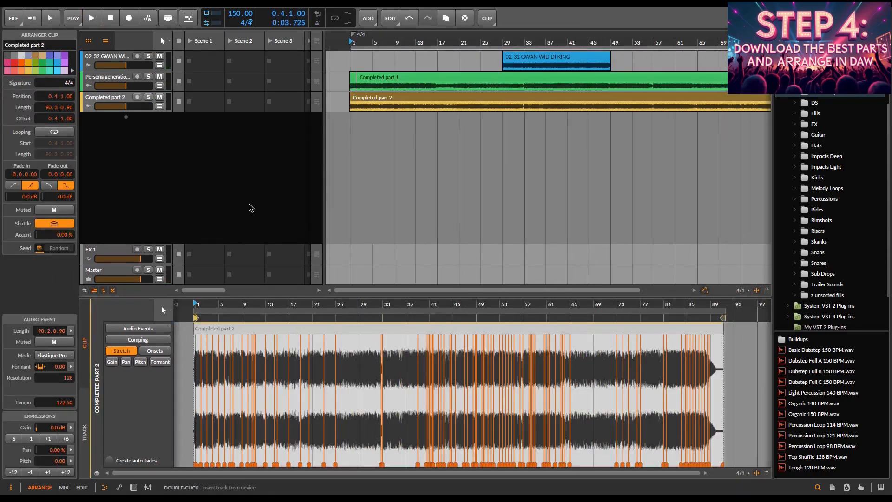
{"action": "left_click", "coordinate": [380, 79]}
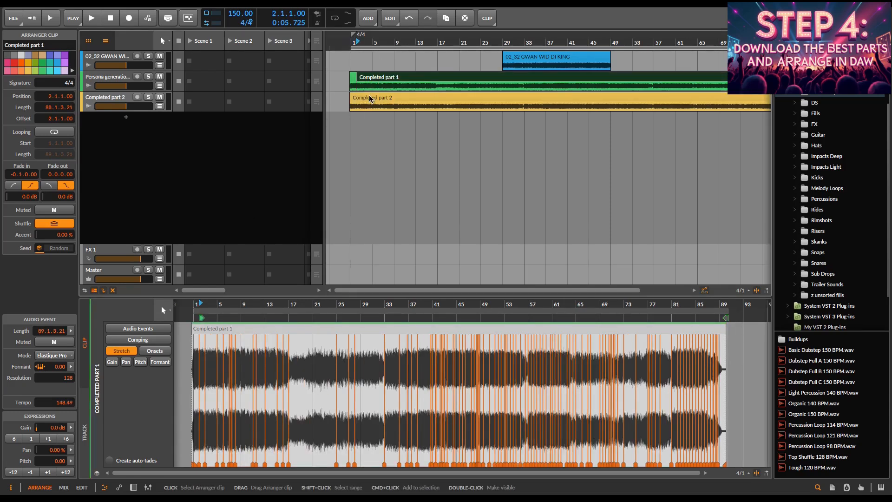
{"action": "left_click", "coordinate": [371, 99]}
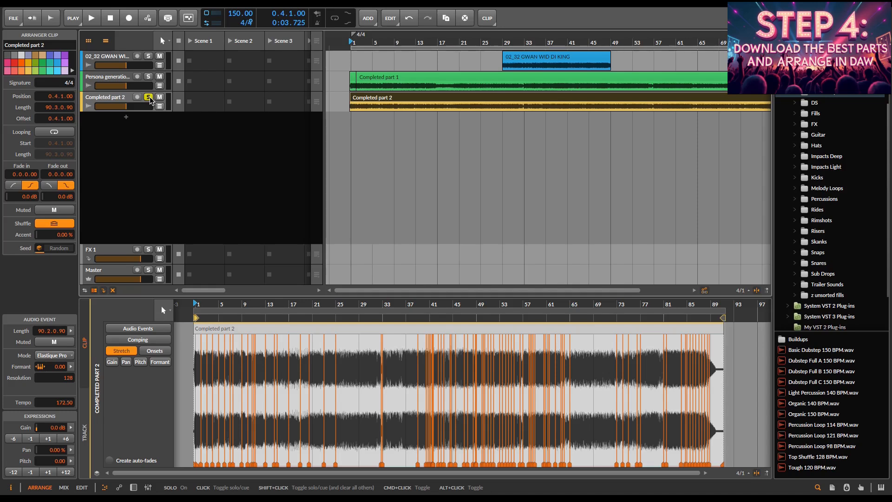
Solo only the Persona generation 4 track and play it from the start of its clips.
{"action": "left_click", "coordinate": [149, 77], "text": "shift"}
{"action": "key", "text": "space"}
{"action": "left_click", "coordinate": [347, 36]}
{"action": "left_click_drag", "start_coordinate": [347, 37], "coordinate": [349, 51]}
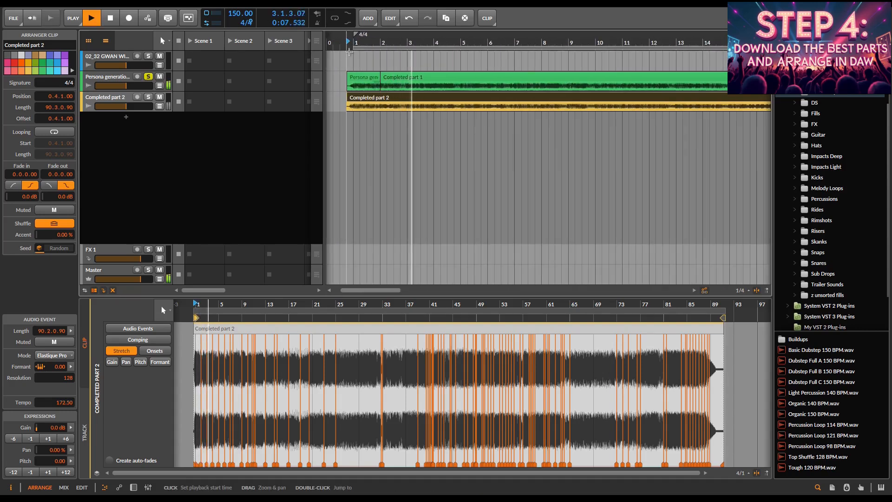
Raise the Completed part 2 track's volume to about -5.3 dB, comparing it with the Persona generation 4 track by toggling their solos.
{"action": "left_click", "coordinate": [148, 98]}
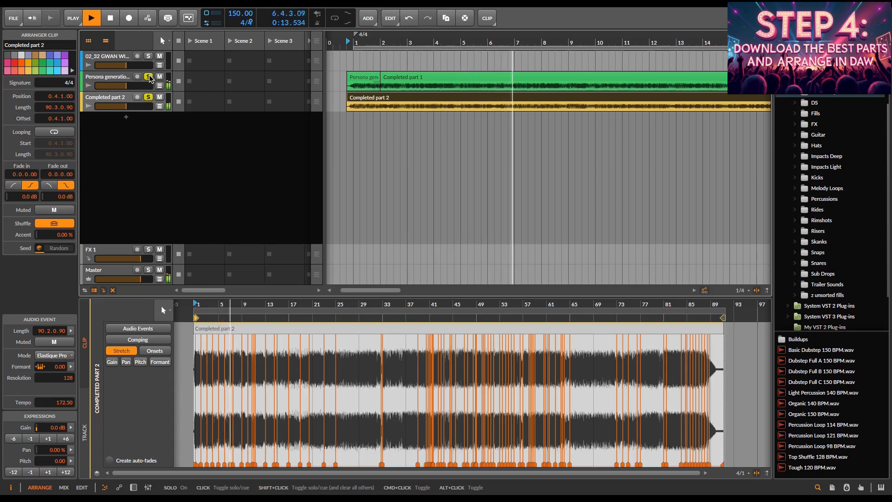
{"action": "left_click_drag", "start_coordinate": [130, 106], "coordinate": [136, 107]}
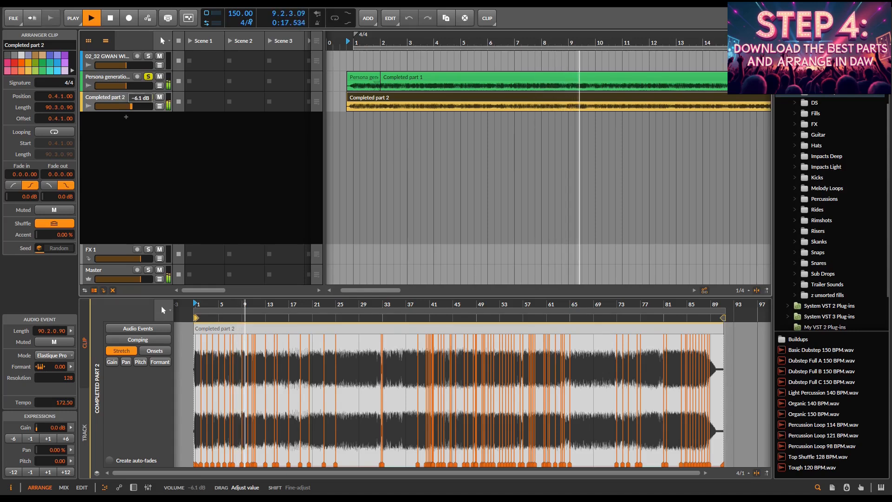
{"action": "left_click", "coordinate": [148, 77]}
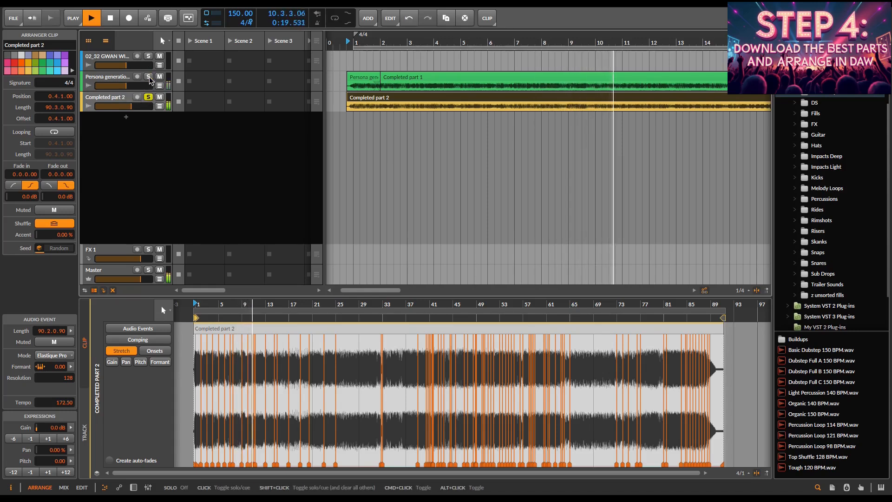
{"action": "left_click_drag", "start_coordinate": [132, 107], "coordinate": [133, 107]}
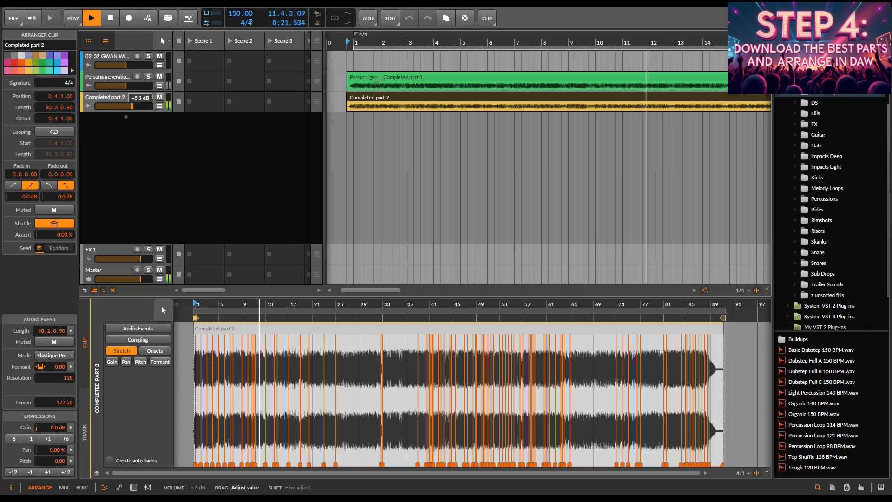
{"action": "left_click", "coordinate": [149, 77]}
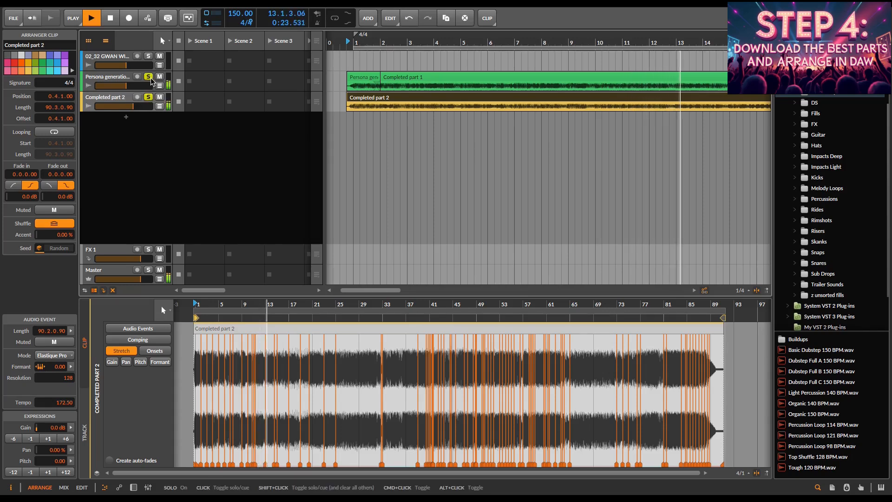
{"action": "left_click", "coordinate": [149, 98]}
{"action": "left_click", "coordinate": [148, 98]}
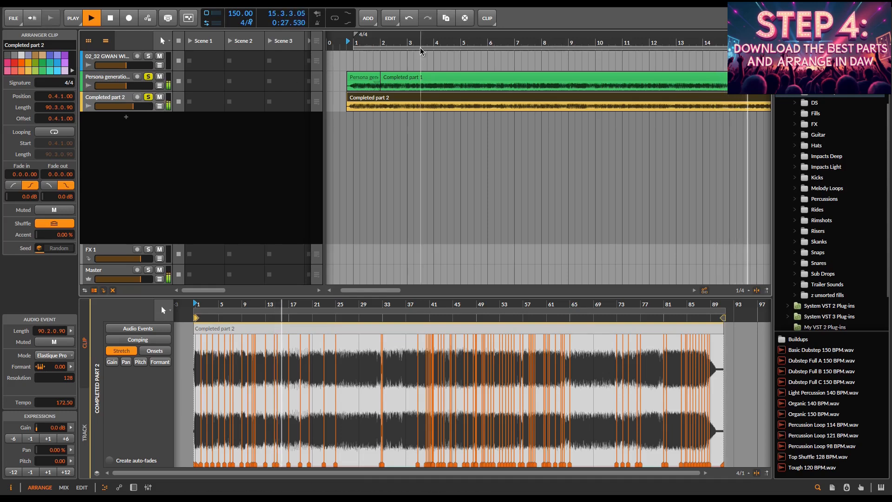
Play the two soloed tracks from 29.1.1.00, the start of the 02_32 GWAN WID DI KING clip.
{"action": "left_click_drag", "start_coordinate": [393, 39], "coordinate": [371, 11]}
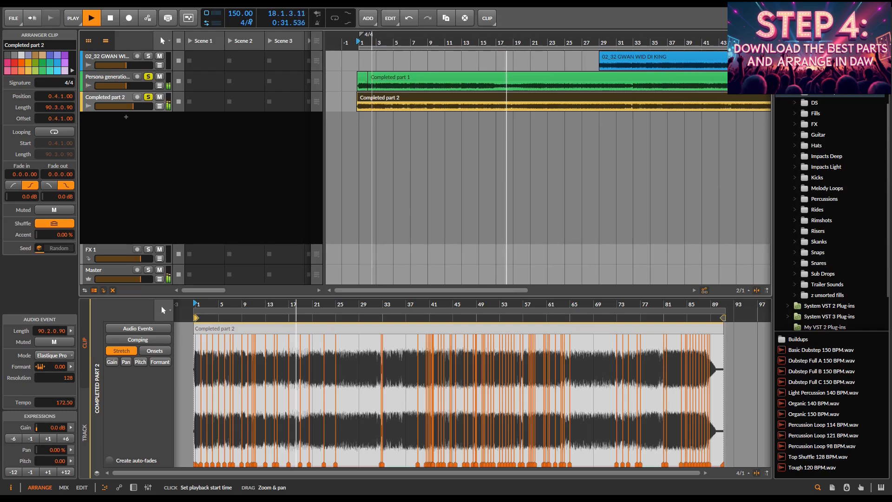
{"action": "key", "text": "space"}
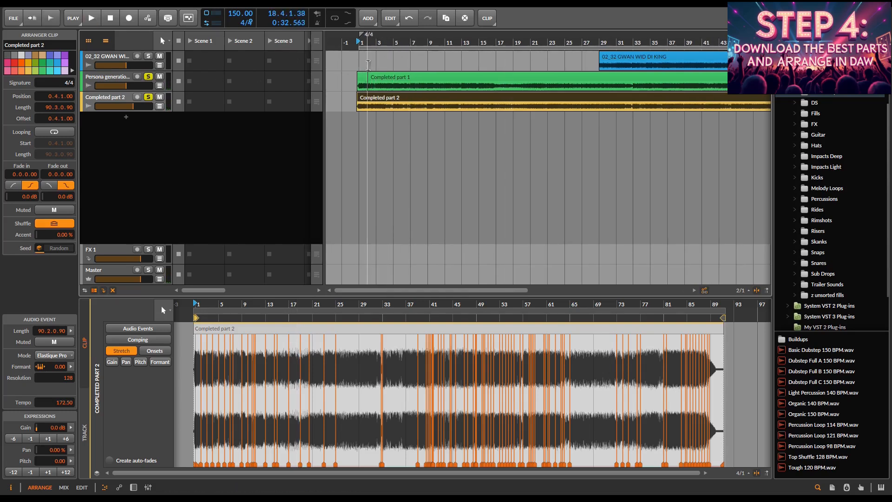
{"action": "left_click_drag", "start_coordinate": [616, 42], "coordinate": [470, 41]}
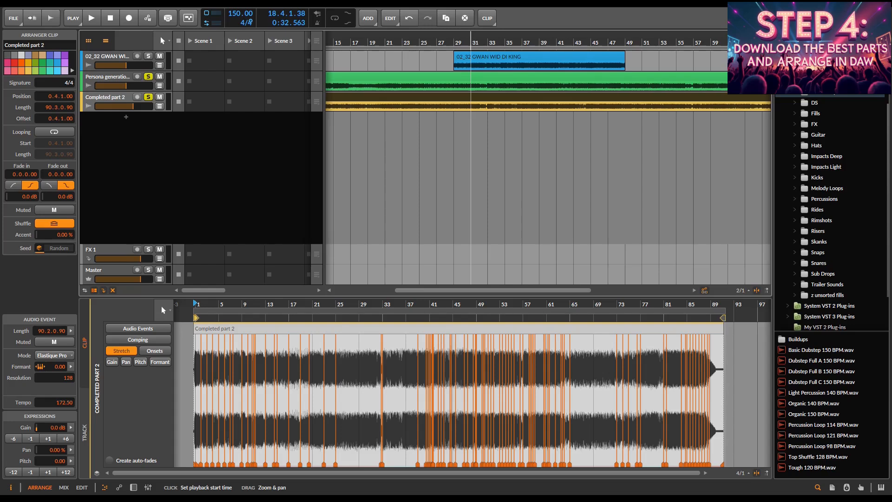
{"action": "left_click", "coordinate": [452, 88]}
{"action": "key", "text": "space"}
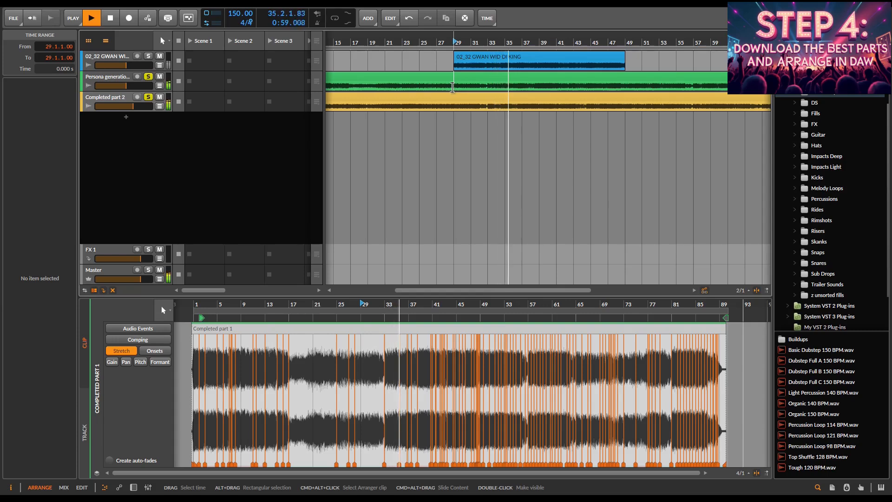
Solo the 02_32 GWAN WID DI KING track too, play from 29.1.1.00 and raise that track's volume.
{"action": "key", "text": "space"}
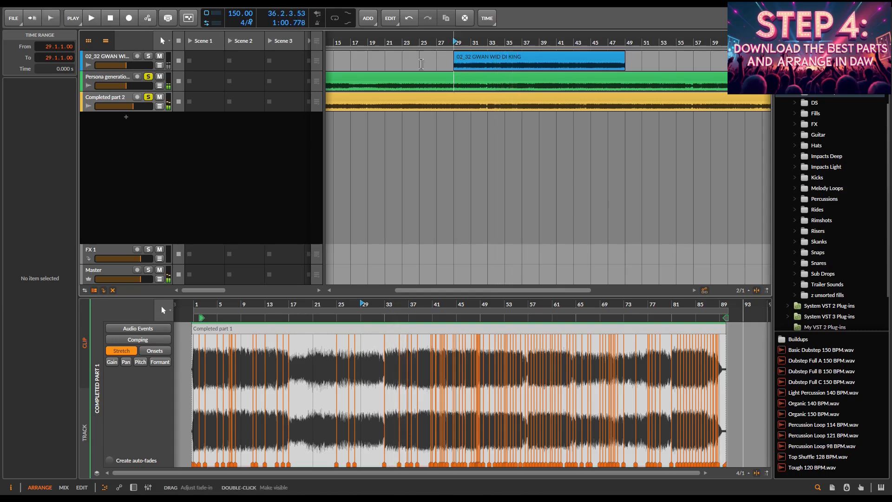
{"action": "left_click", "coordinate": [153, 57]}
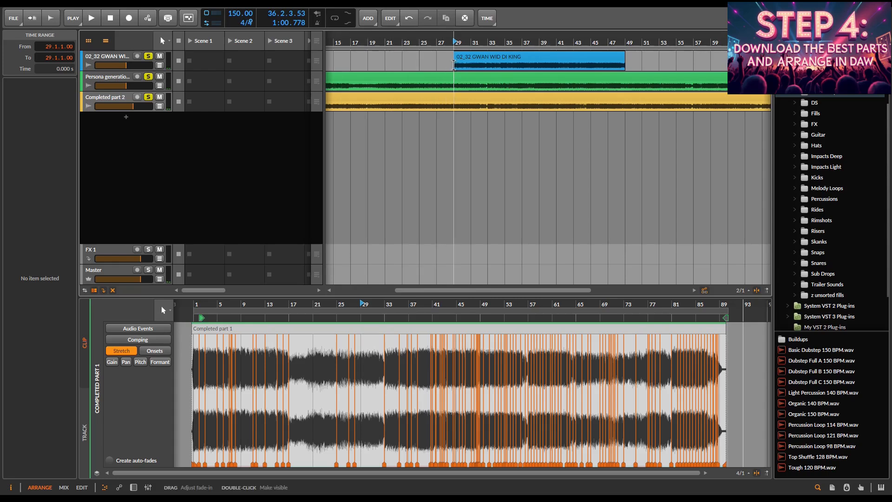
{"action": "left_click", "coordinate": [454, 66]}
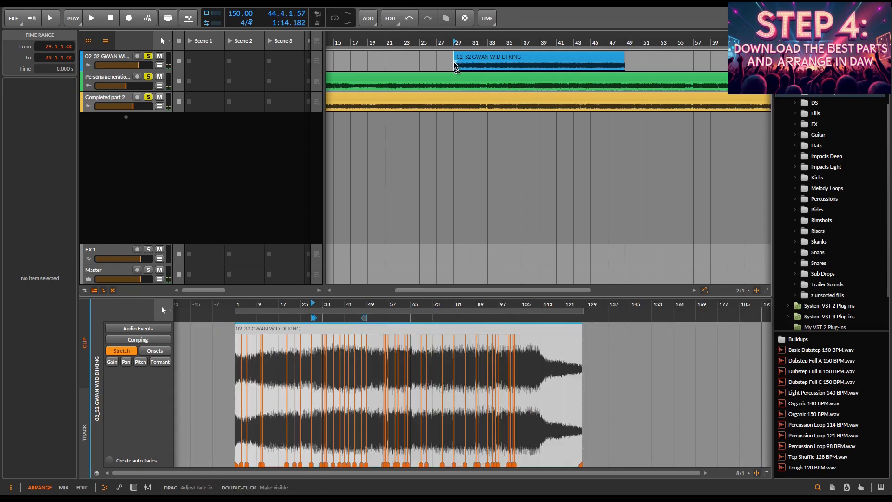
{"action": "key", "text": "space"}
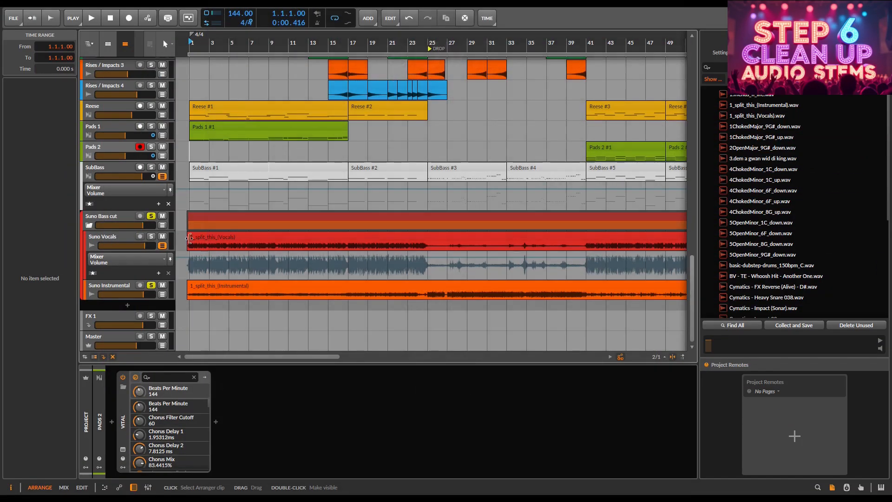
Inspect the devices of the Suno Vocals, Suno Instrumental and SubBass tracks in turn.
{"action": "left_click", "coordinate": [116, 242]}
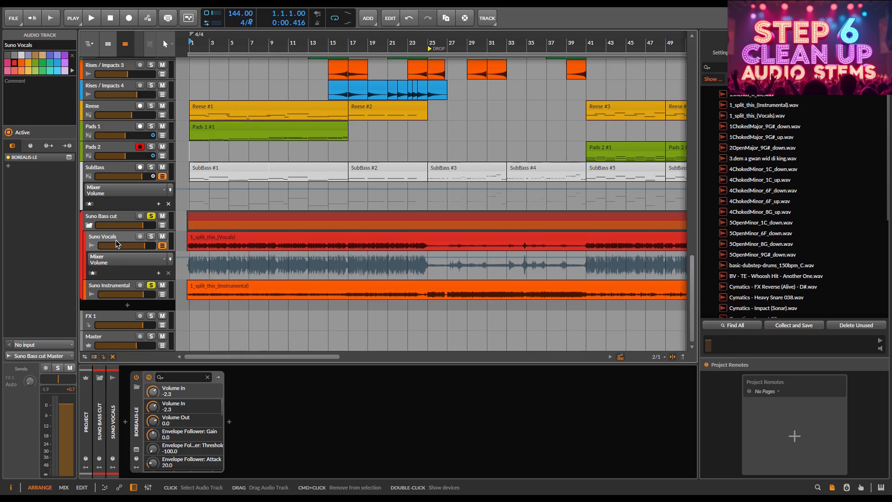
{"action": "left_click", "coordinate": [120, 287]}
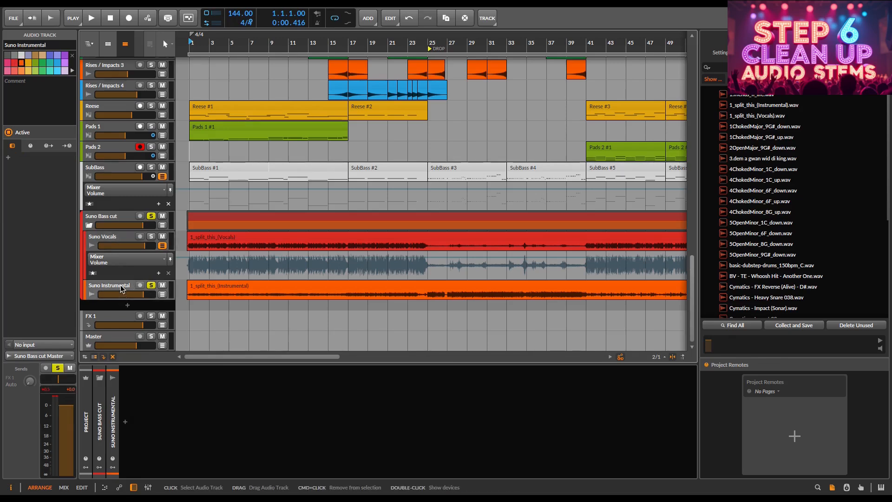
{"action": "left_click", "coordinate": [126, 170]}
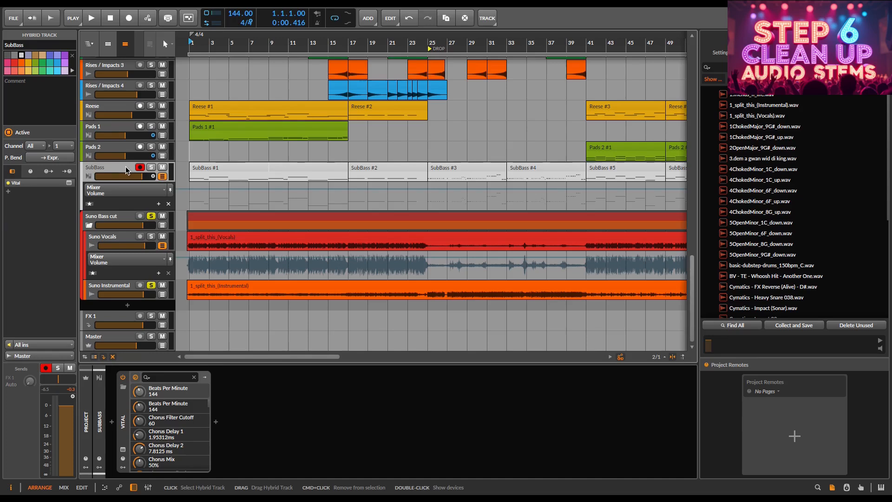
Play the soloed Suno Instrumental track on its own from the start of the song.
{"action": "left_click_drag", "start_coordinate": [193, 41], "coordinate": [230, 41]}
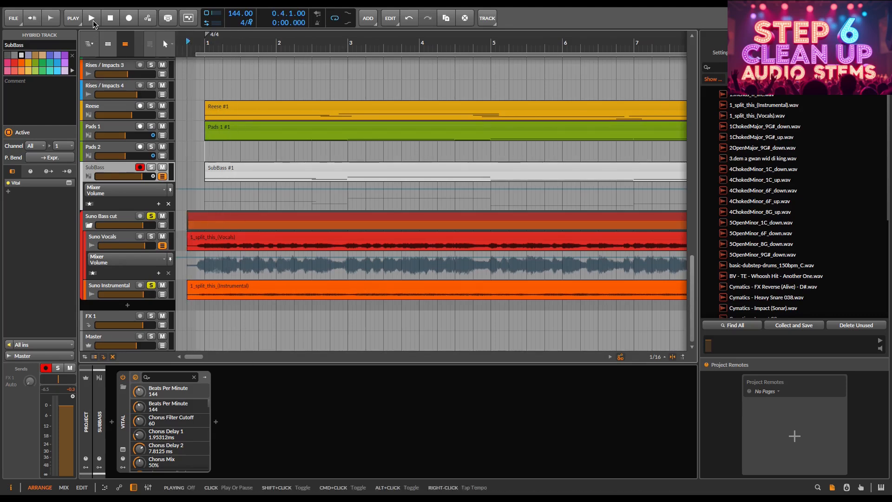
{"action": "left_click", "coordinate": [91, 19]}
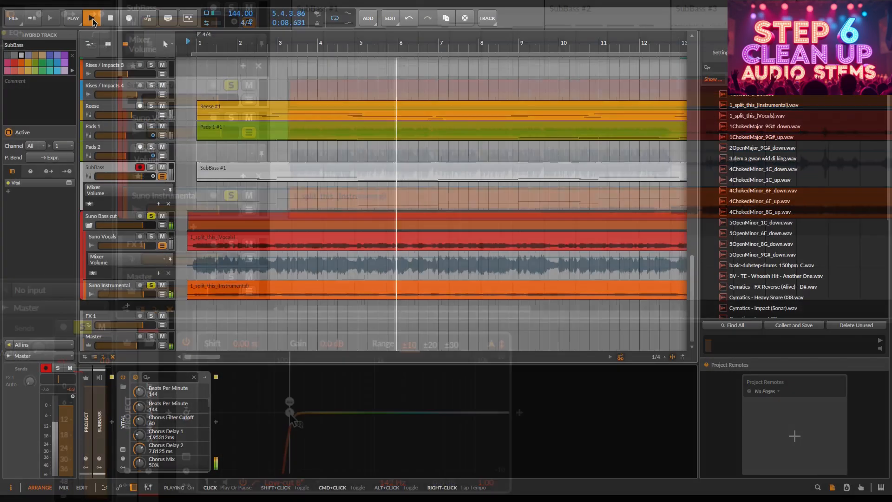
{"action": "key", "text": "super+minus"}
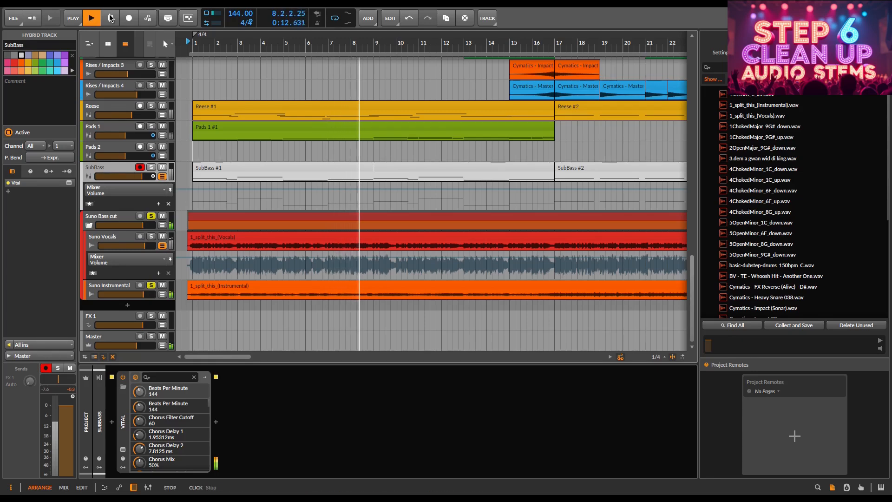
{"action": "left_click", "coordinate": [111, 18]}
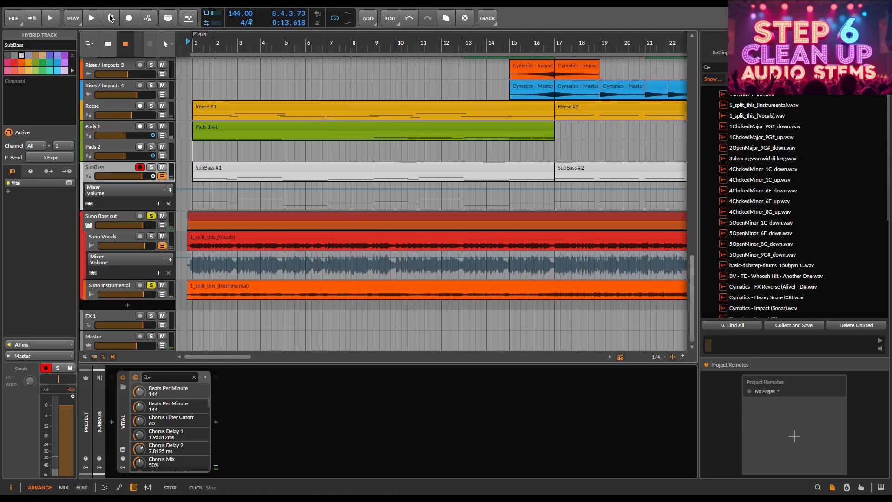
Add the SubBass, Pads 1 and Reese tracks to the solo and play them with the Suno instrumental from the start.
{"action": "left_click", "coordinate": [151, 168]}
{"action": "left_click", "coordinate": [151, 127]}
{"action": "left_click", "coordinate": [150, 106]}
{"action": "key", "text": "space"}
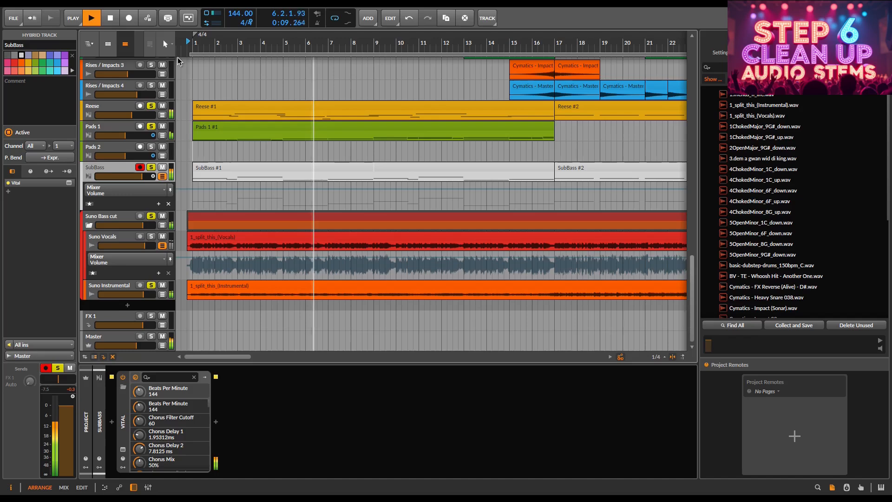
{"action": "key", "text": "space"}
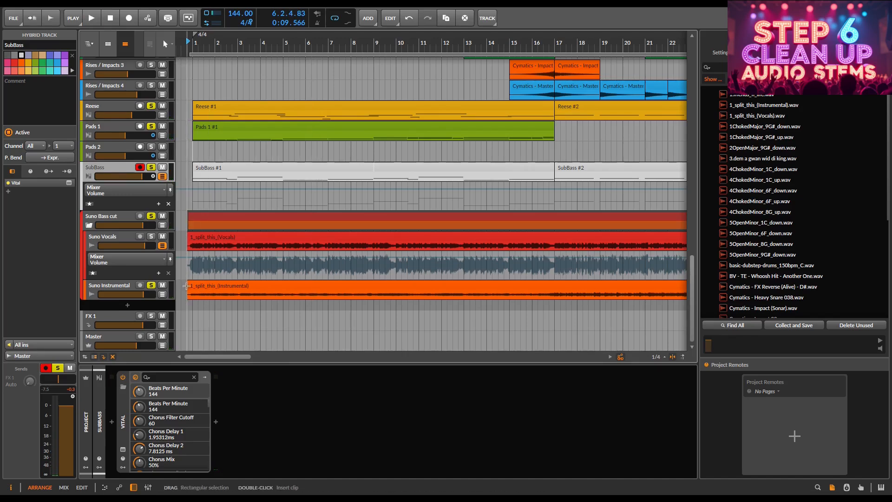
Trim the start of the 1_split_this_(Instrumental) clip to the drop at bar 25 and play the soloed tracks from the start.
{"action": "scroll", "coordinate": [187, 289], "scroll_direction": "down", "scroll_amount": 5}
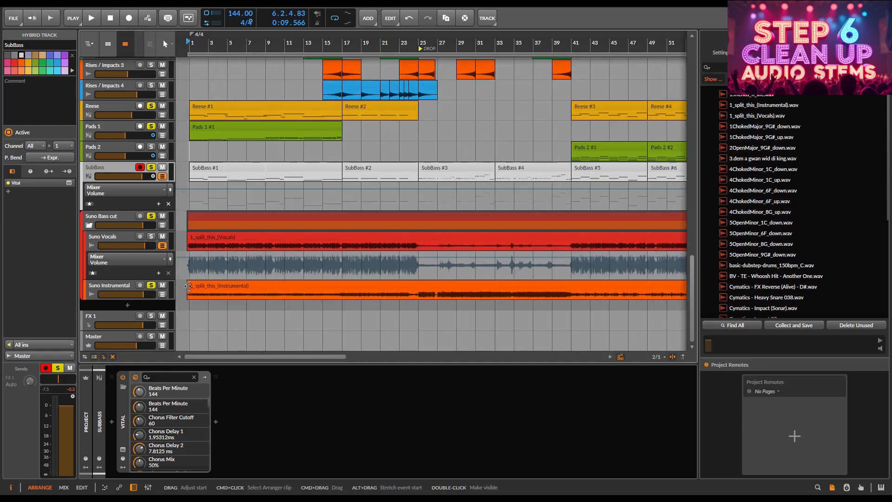
{"action": "left_click_drag", "start_coordinate": [187, 289], "coordinate": [419, 289]}
{"action": "key", "text": "space"}
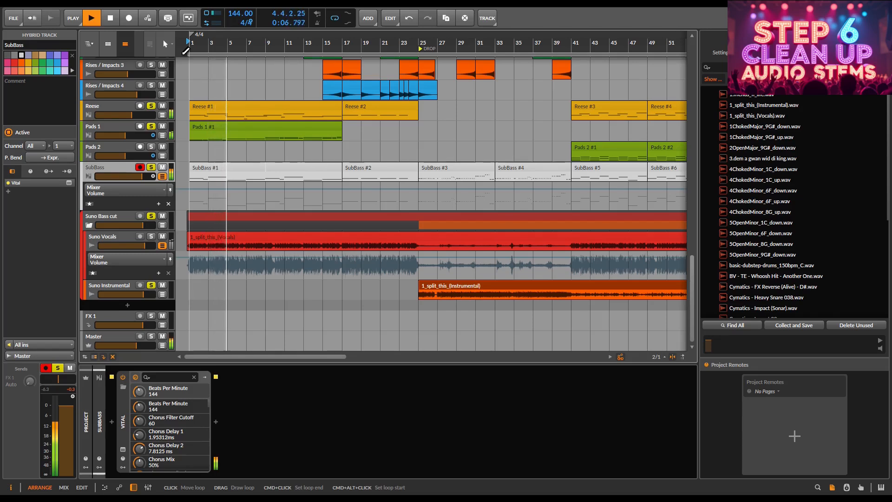
{"action": "key", "text": "space"}
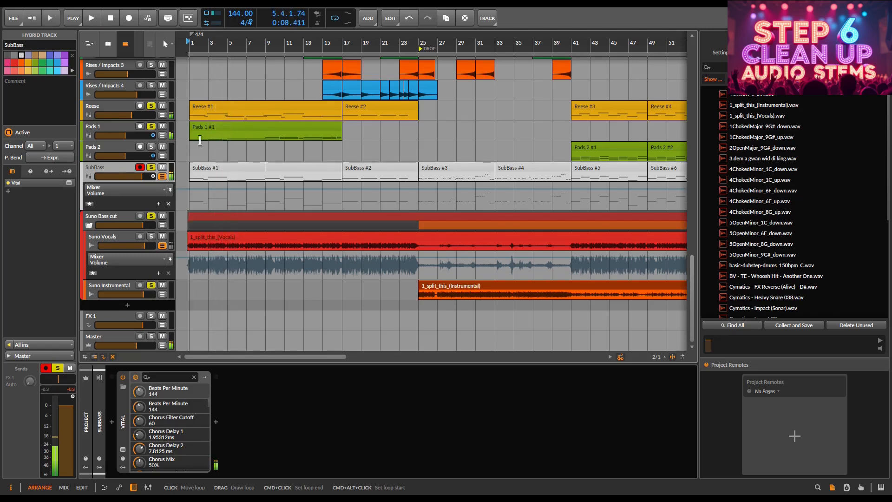
Solo only the Suno Bass cut group and play it from the start.
{"action": "left_click", "coordinate": [152, 168]}
{"action": "key", "text": "space"}
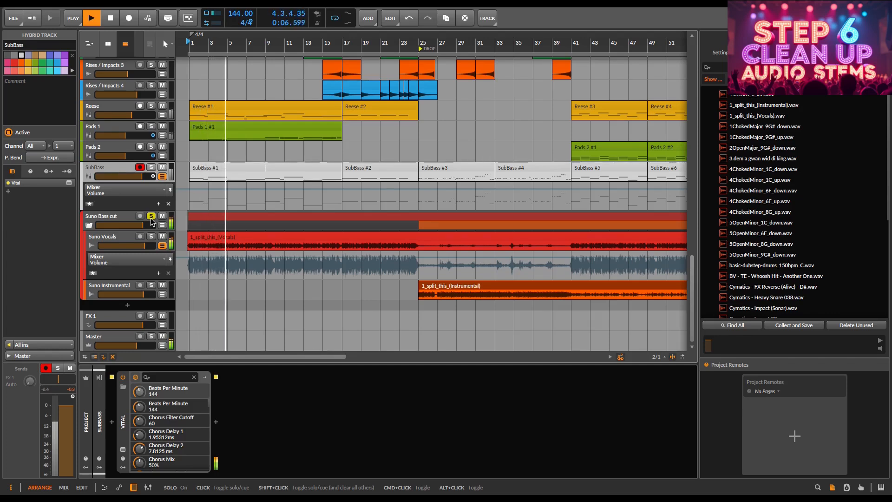
{"action": "key", "text": "space"}
Play the Suno Bass cut group together with the soloed SubBass, Pads 1 and Reese tracks to compare the blend.
{"action": "left_click", "coordinate": [126, 235]}
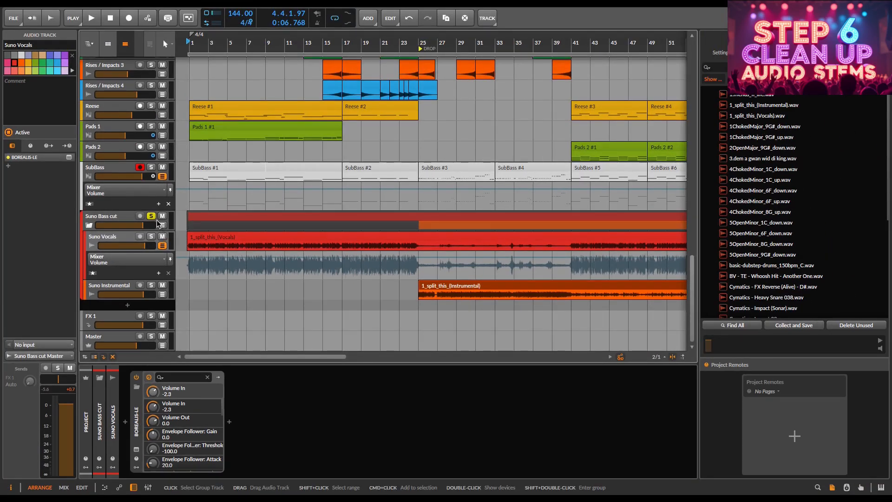
{"action": "left_click", "coordinate": [151, 167]}
{"action": "left_click", "coordinate": [150, 126]}
{"action": "key", "text": "space"}
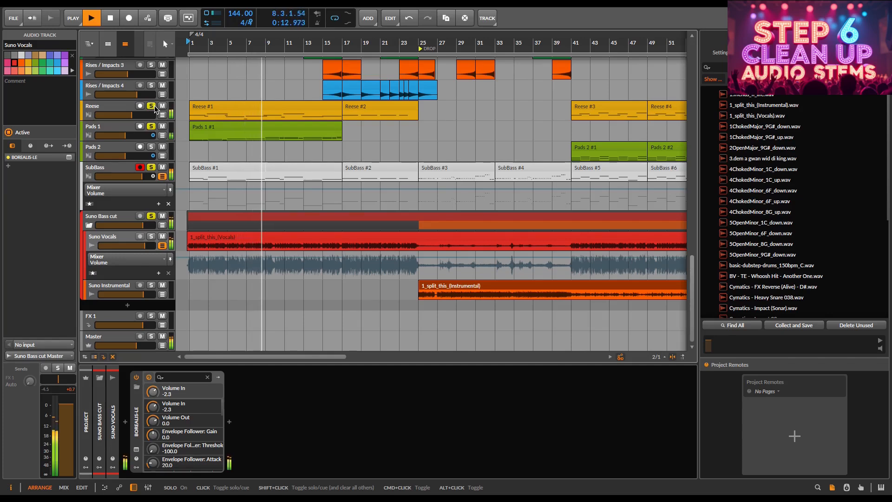
{"action": "key", "text": "space"}
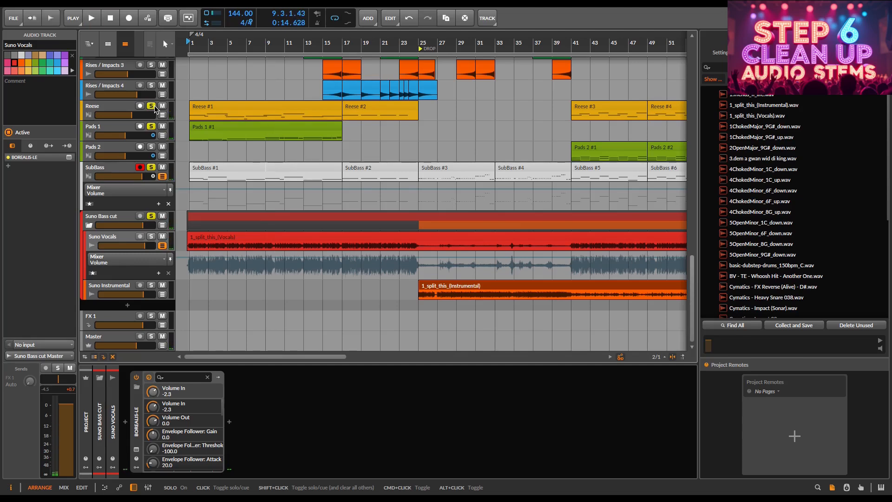
Solo only the Suno Vocals track and play it from the drop at bar 25.
{"action": "left_click", "coordinate": [154, 107]}
{"action": "left_click", "coordinate": [151, 126]}
{"action": "left_click", "coordinate": [151, 167]}
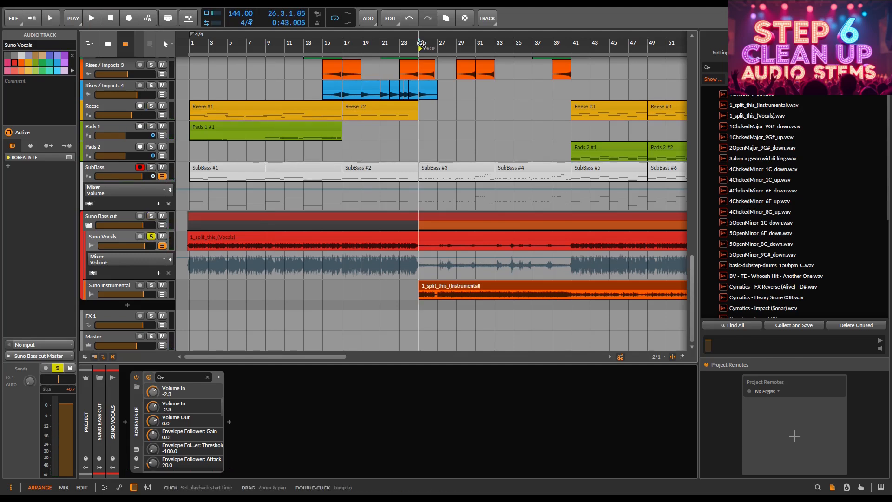
{"action": "key", "text": "space"}
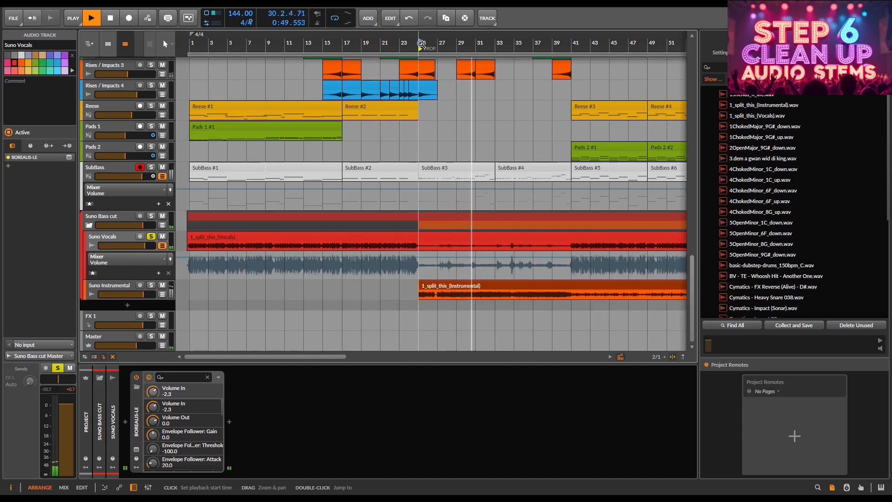
{"action": "key", "text": "space"}
Delete the Suno Vocals section from bar 25 to 41 and the Suno Instrumental section from bar 41 to 57.
{"action": "key", "text": "Delete"}
{"action": "left_click_drag", "start_coordinate": [420, 248], "coordinate": [374, 248]}
{"action": "left_click_drag", "start_coordinate": [378, 296], "coordinate": [533, 297]}
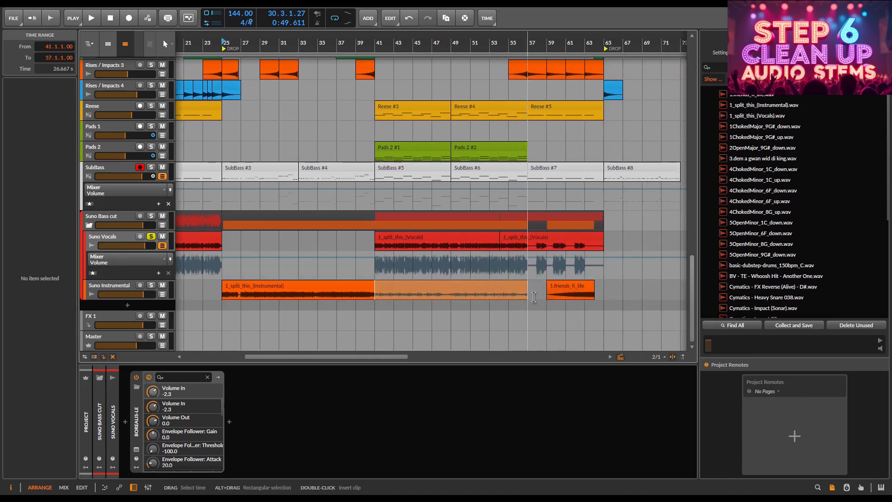
{"action": "key", "text": "Delete"}
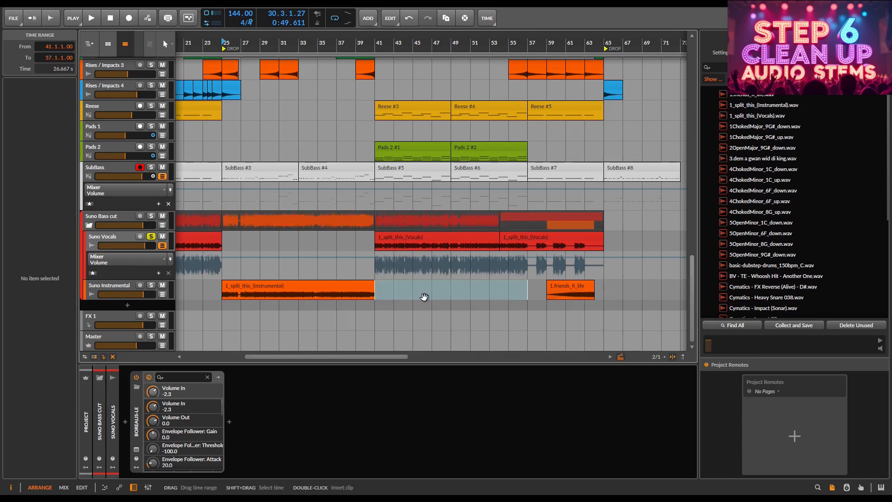
{"action": "left_click_drag", "start_coordinate": [424, 296], "coordinate": [618, 296]}
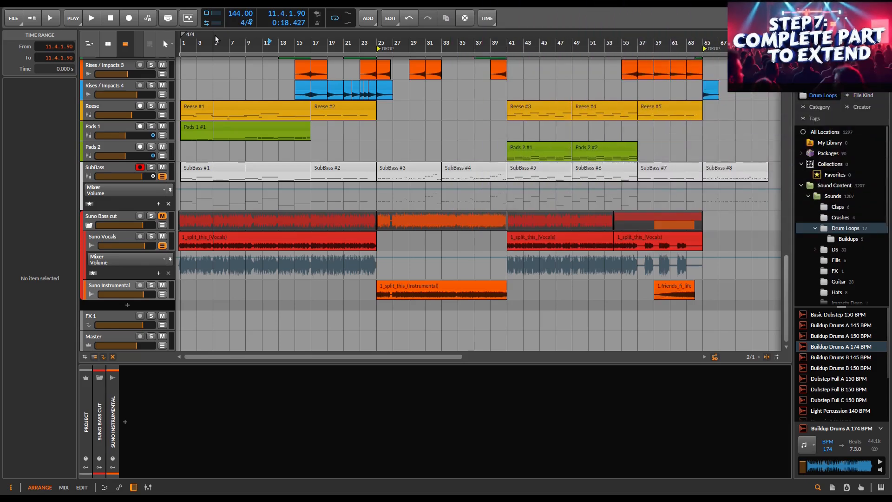
Play the whole arrangement from the start with the Suno Bass cut group muted, examining the tracks from Saw Lead down to SubBass.
{"action": "mouse_move", "coordinate": [787, 302]}
{"action": "left_mouse_down"}
{"action": "mouse_move", "coordinate": [784, 86]}
{"action": "mouse_move", "coordinate": [792, 319]}
{"action": "left_mouse_up"}
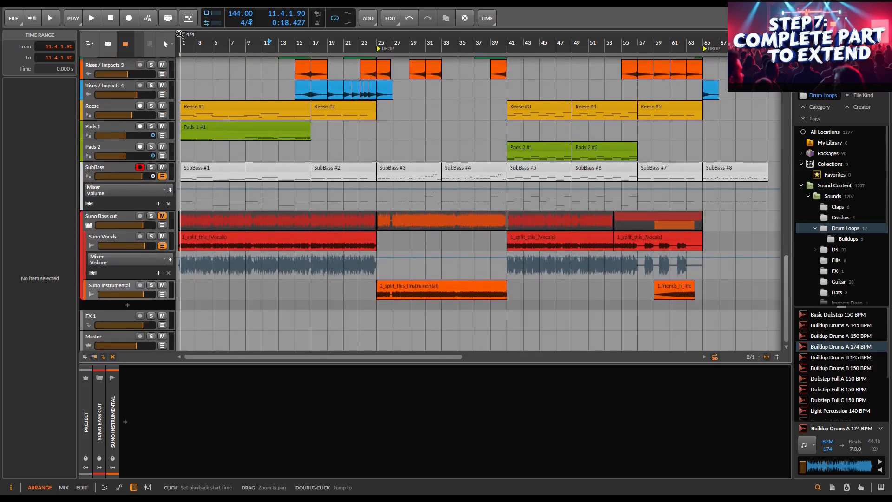
{"action": "left_click", "coordinate": [179, 35]}
{"action": "key", "text": "space"}
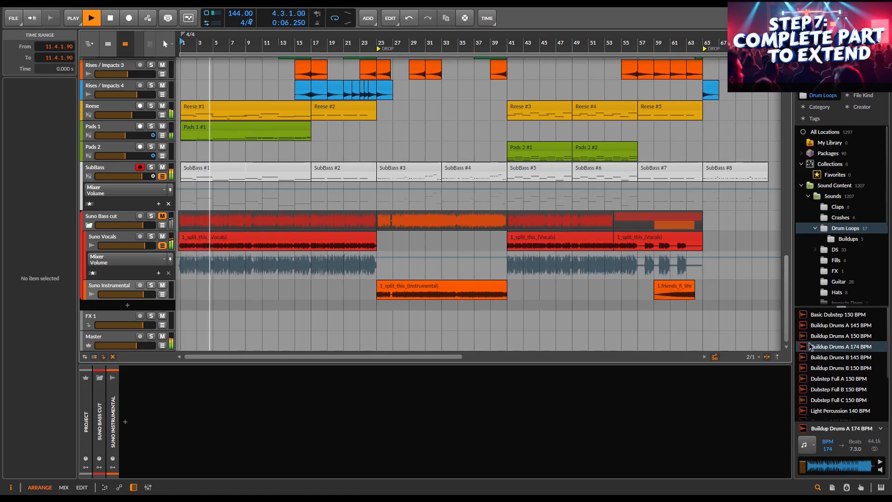
{"action": "left_click_drag", "start_coordinate": [787, 295], "coordinate": [788, 82]}
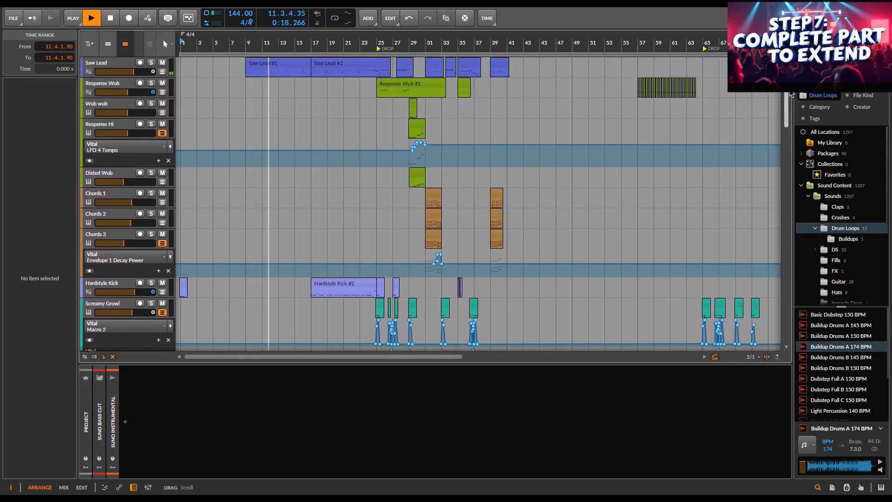
{"action": "left_click_drag", "start_coordinate": [788, 93], "coordinate": [787, 156]}
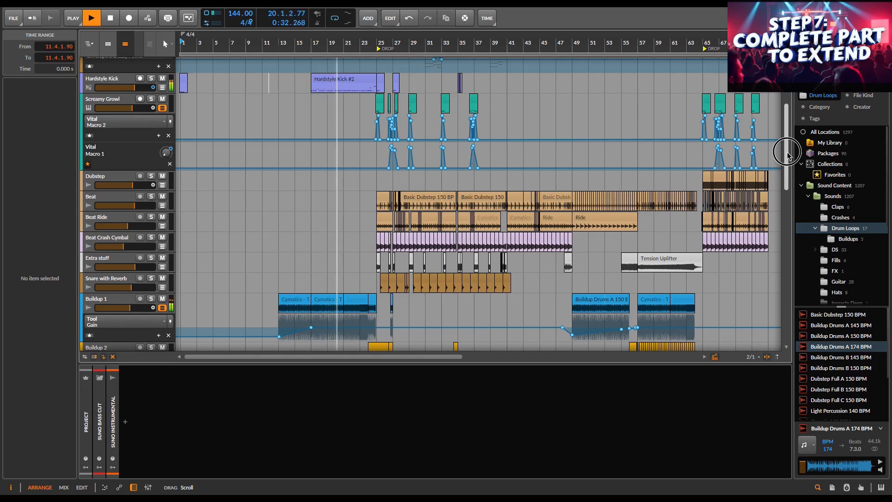
{"action": "left_click_drag", "start_coordinate": [787, 156], "coordinate": [788, 168]}
{"action": "left_click_drag", "start_coordinate": [787, 174], "coordinate": [788, 191]}
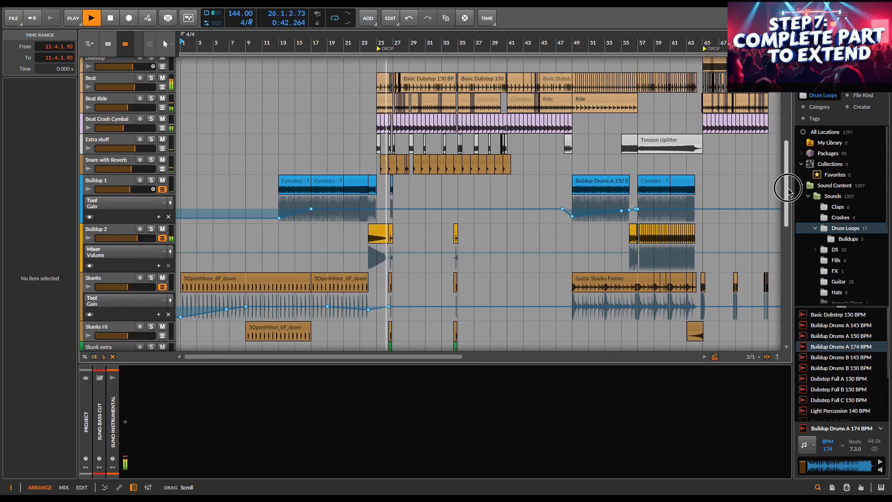
{"action": "left_click_drag", "start_coordinate": [788, 191], "coordinate": [795, 99]}
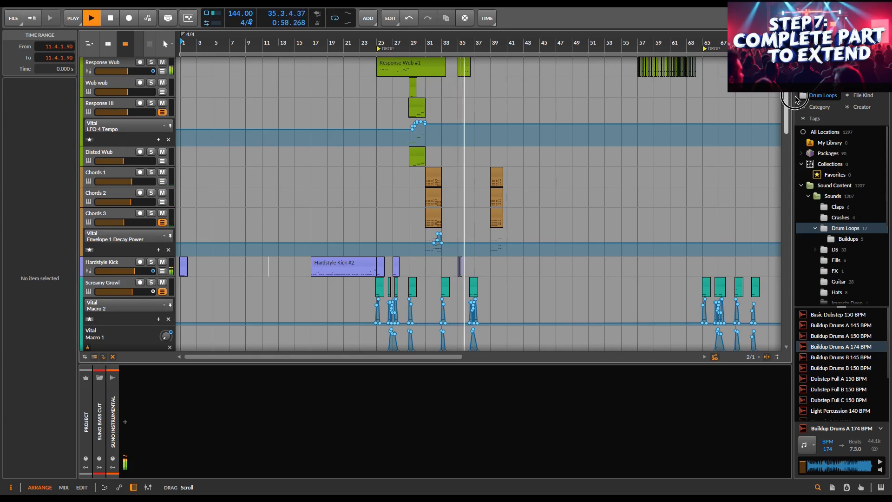
{"action": "left_click_drag", "start_coordinate": [794, 96], "coordinate": [793, 79]}
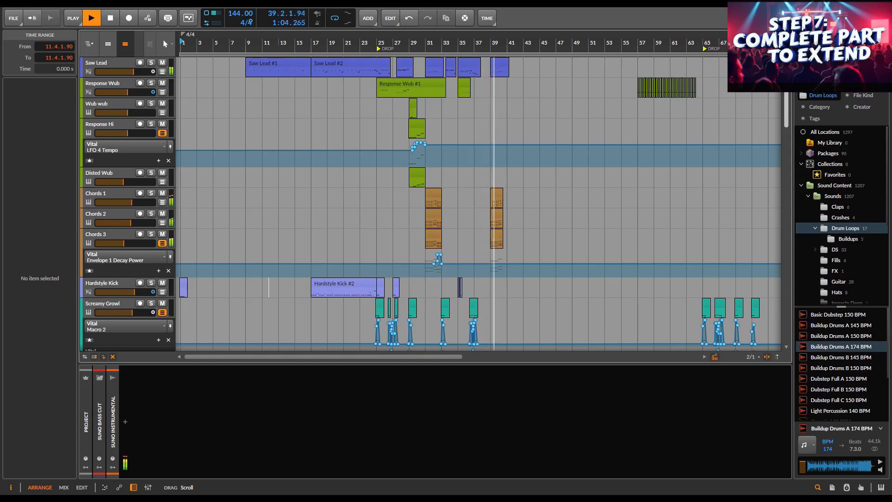
{"action": "left_click_drag", "start_coordinate": [786, 97], "coordinate": [784, 259]}
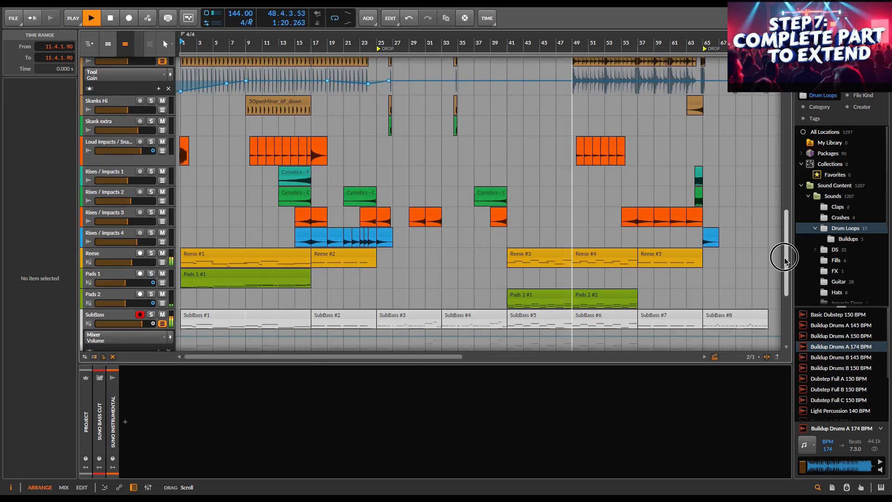
{"action": "left_click_drag", "start_coordinate": [784, 261], "coordinate": [790, 165]}
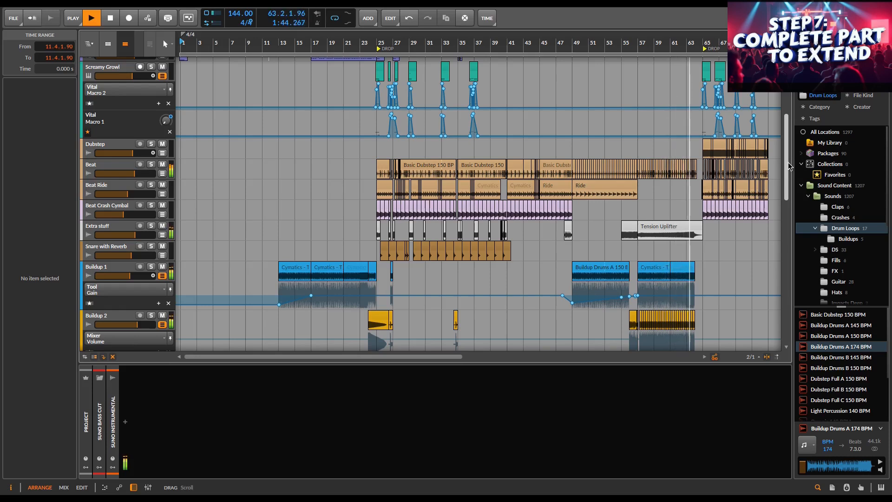
{"action": "left_click_drag", "start_coordinate": [789, 164], "coordinate": [792, 127]}
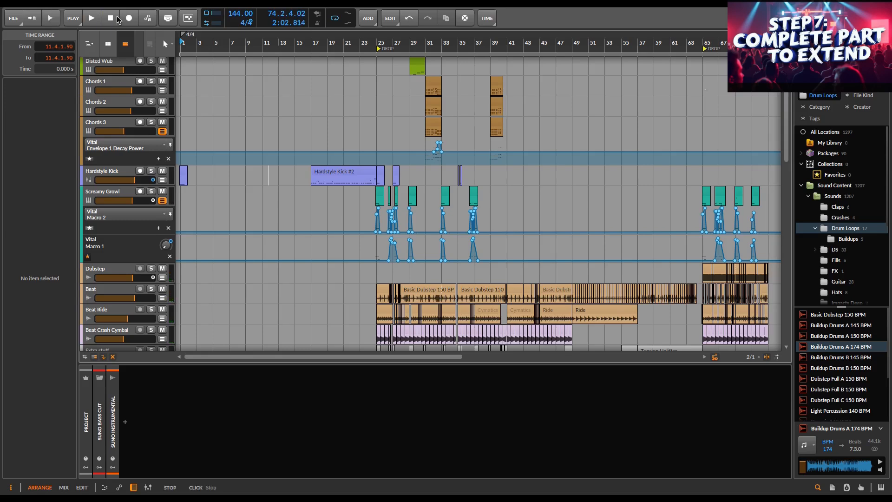
Inspect the opening Suno Vocals clip, the Suno Instrumental clip at bar 25 and the Suno Vocals clip at bar 41.
{"action": "left_click_drag", "start_coordinate": [787, 123], "coordinate": [787, 304]}
{"action": "scroll", "coordinate": [192, 239], "scroll_direction": "down", "scroll_amount": 5}
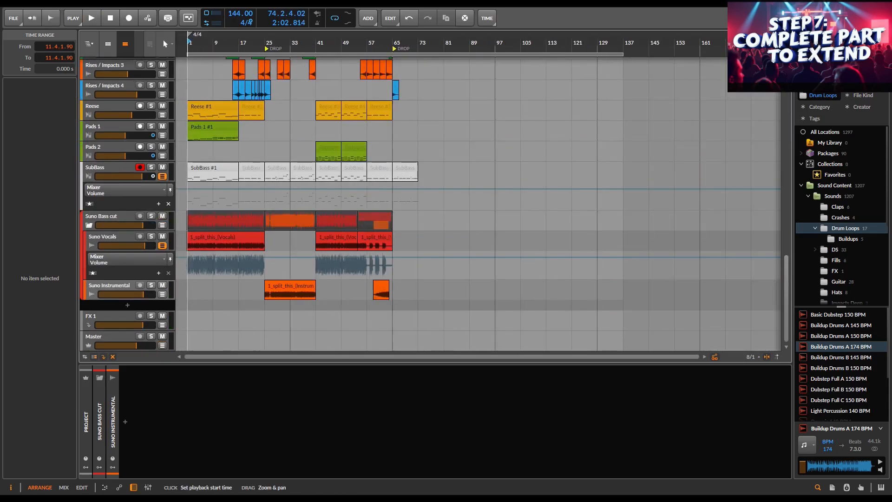
{"action": "left_click", "coordinate": [197, 240]}
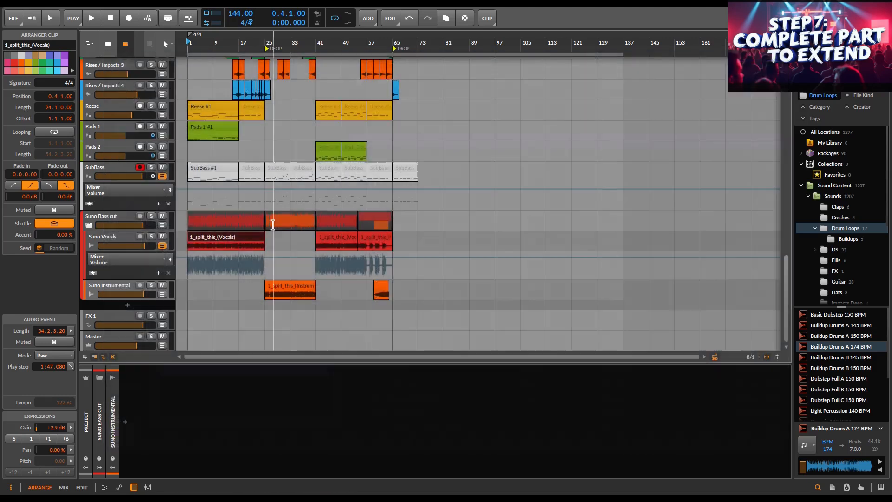
{"action": "left_click", "coordinate": [287, 290]}
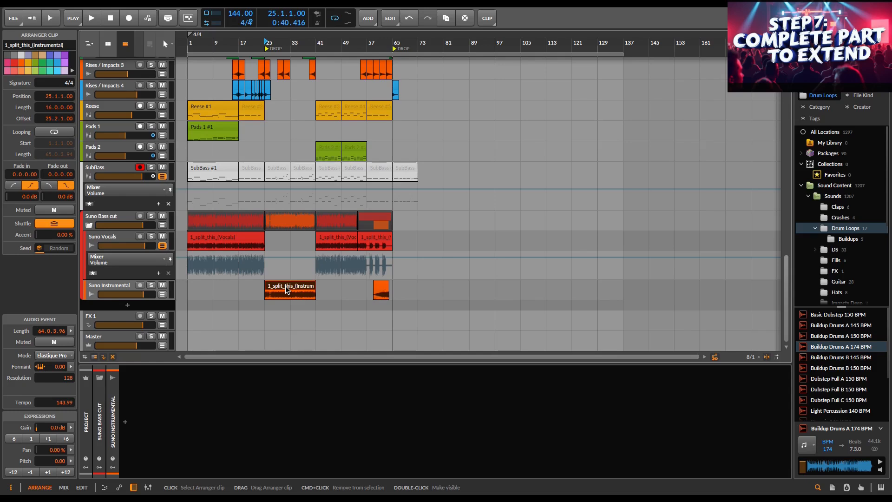
{"action": "left_click", "coordinate": [331, 240]}
Set the playback start to the second drop at bar 65 and select bars 65 to 73 across the tracks to review that section.
{"action": "left_click", "coordinate": [393, 42]}
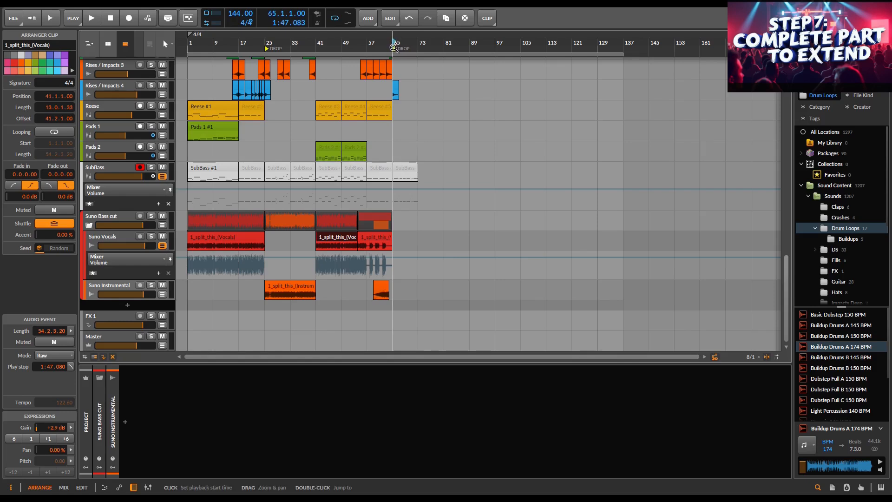
{"action": "left_click_drag", "start_coordinate": [415, 291], "coordinate": [396, 84]}
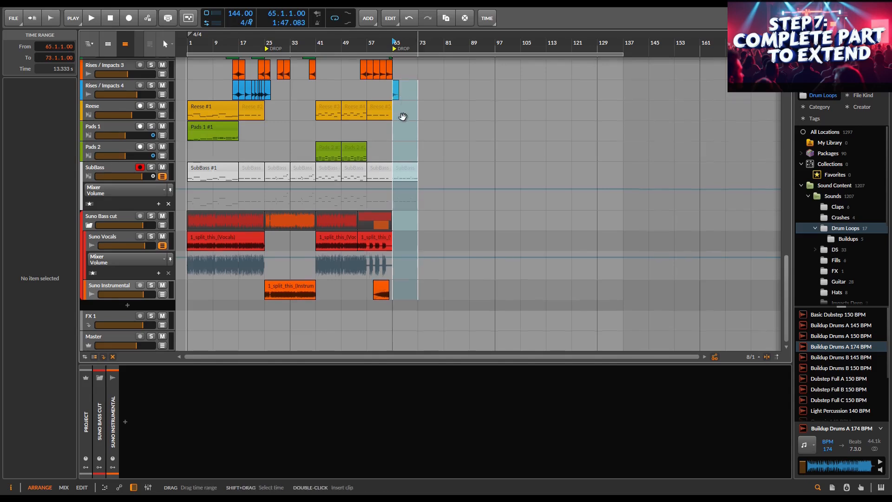
{"action": "scroll", "coordinate": [402, 117], "scroll_direction": "up", "scroll_amount": 15}
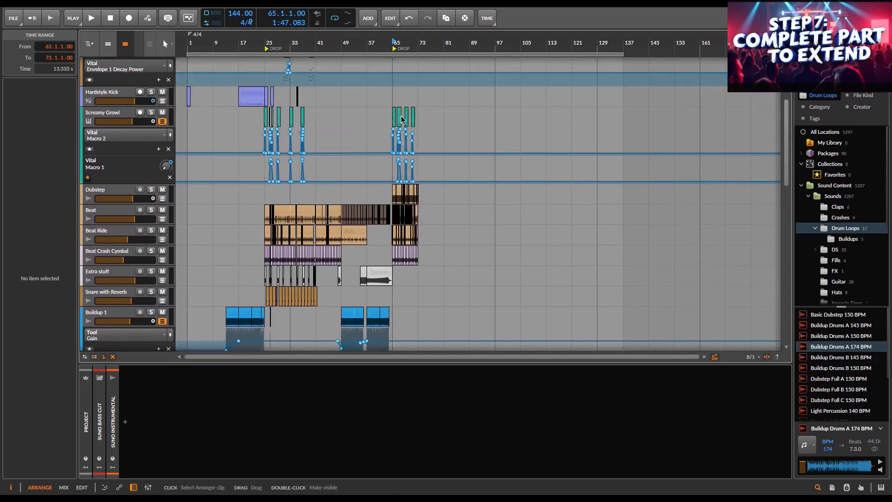
{"action": "scroll", "coordinate": [402, 120], "scroll_direction": "up", "scroll_amount": 2}
{"action": "left_click_drag", "start_coordinate": [393, 114], "coordinate": [419, 281]}
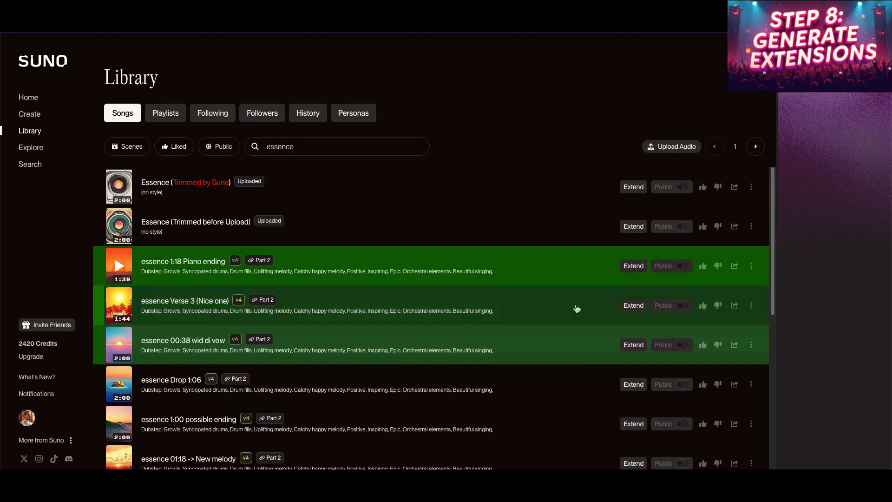
Switch to the Suno library and look through the list of essence extensions.
{"action": "scroll", "coordinate": [577, 310], "scroll_direction": "down", "scroll_amount": 3}
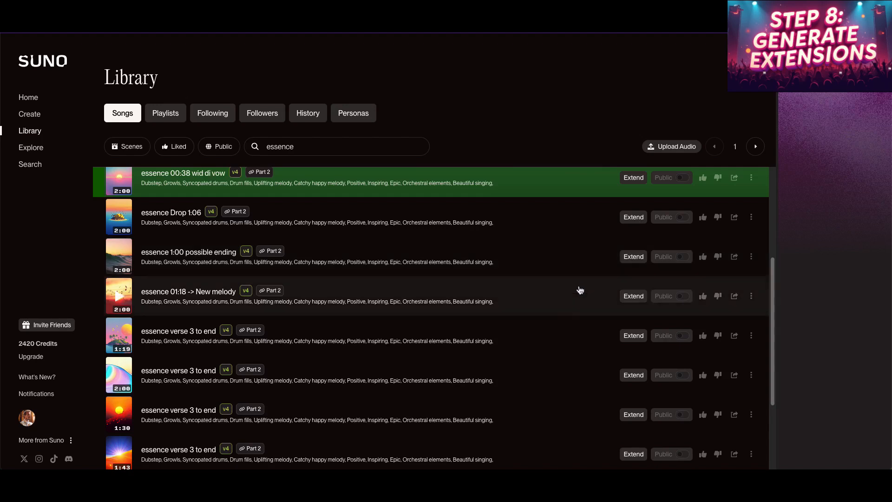
{"action": "scroll", "coordinate": [578, 294], "scroll_direction": "down", "scroll_amount": 3}
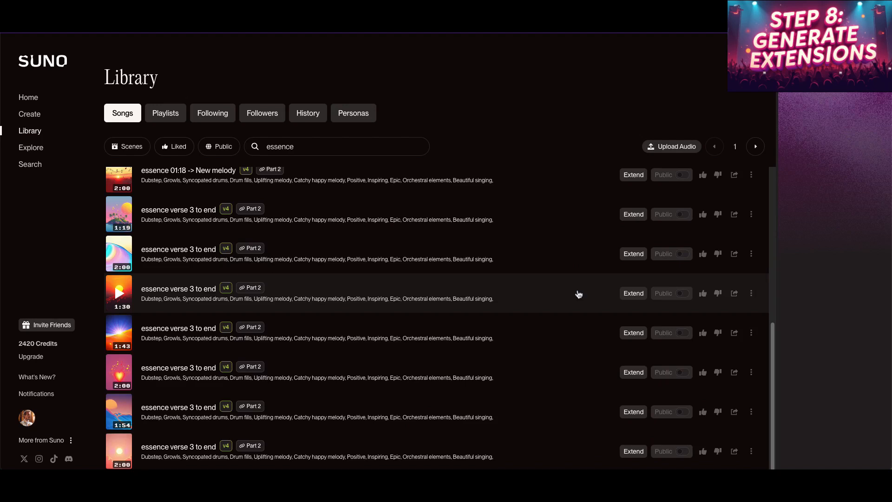
{"action": "scroll", "coordinate": [578, 293], "scroll_direction": "up", "scroll_amount": 6}
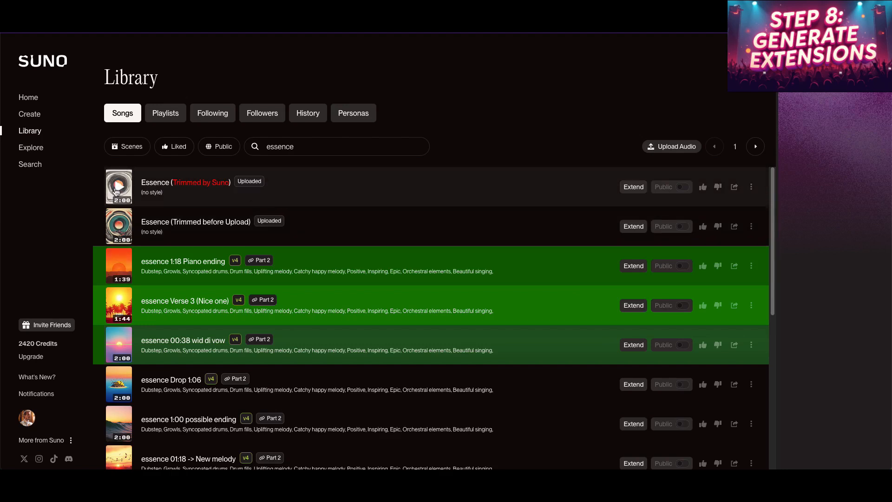
Play the uploads Essence (Trimmed by Suno) and Essence (Trimmed before Upload) alternately to compare their openings, pausing playback at the end.
{"action": "left_click", "coordinate": [117, 188]}
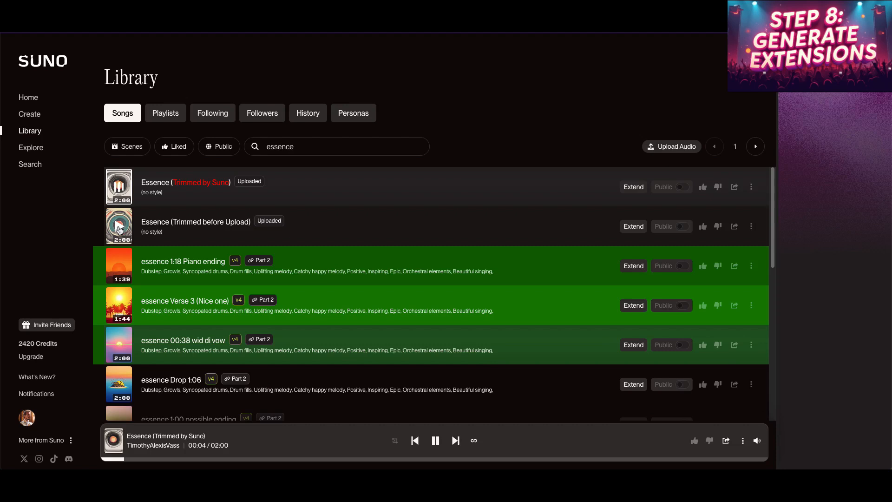
{"action": "left_click", "coordinate": [119, 228]}
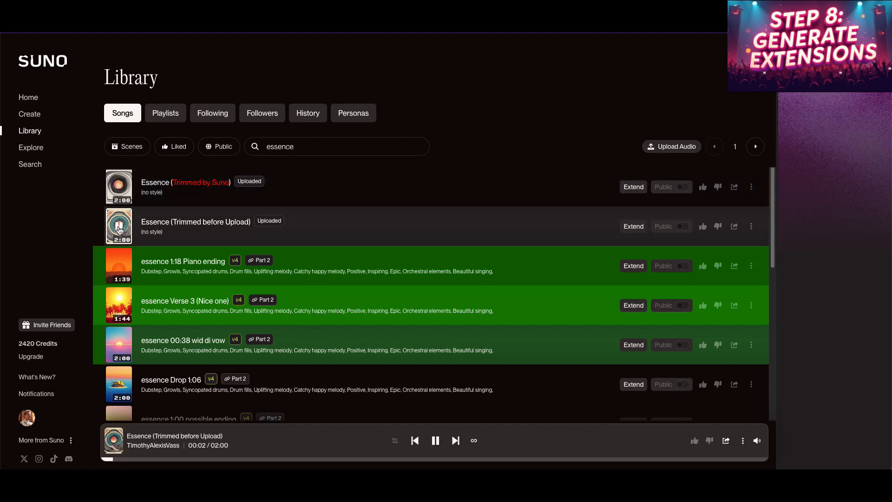
{"action": "left_click", "coordinate": [119, 187]}
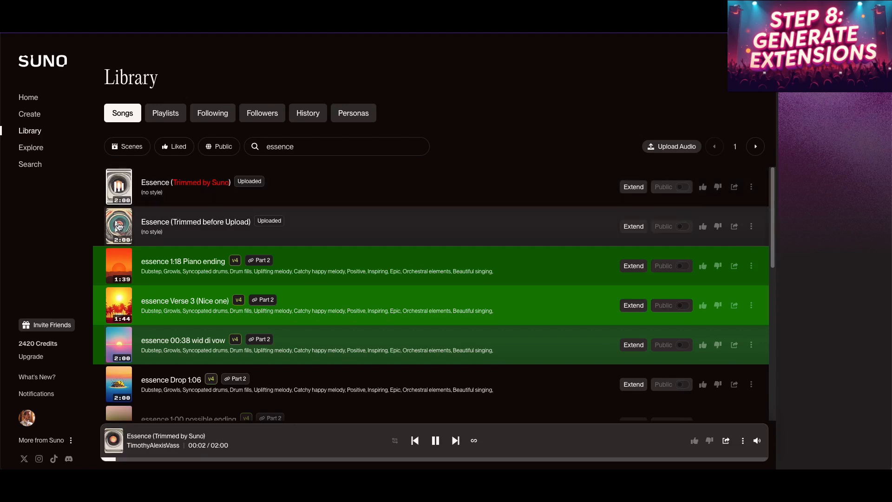
{"action": "left_click", "coordinate": [119, 226]}
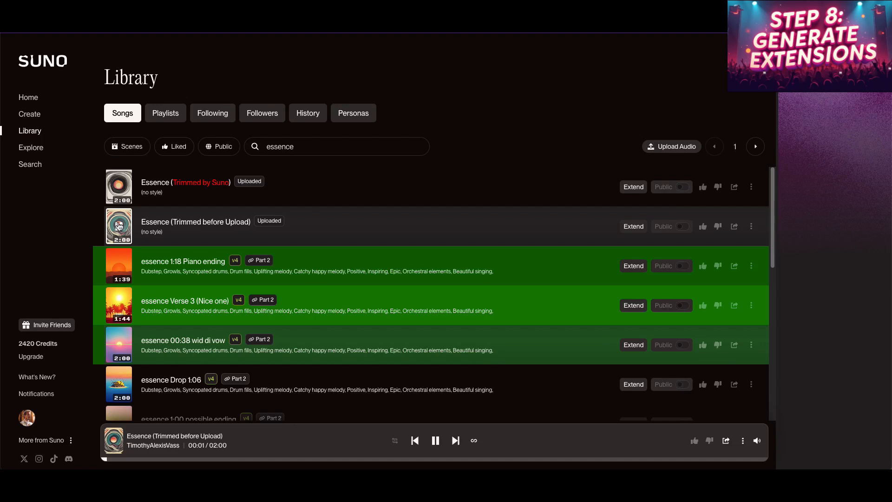
{"action": "left_click", "coordinate": [119, 227]}
Play the generation "essence 01:18 -> New melody", skipping ahead past the middle of the song to hear the new melody.
{"action": "scroll", "coordinate": [119, 227], "scroll_direction": "down", "scroll_amount": 2}
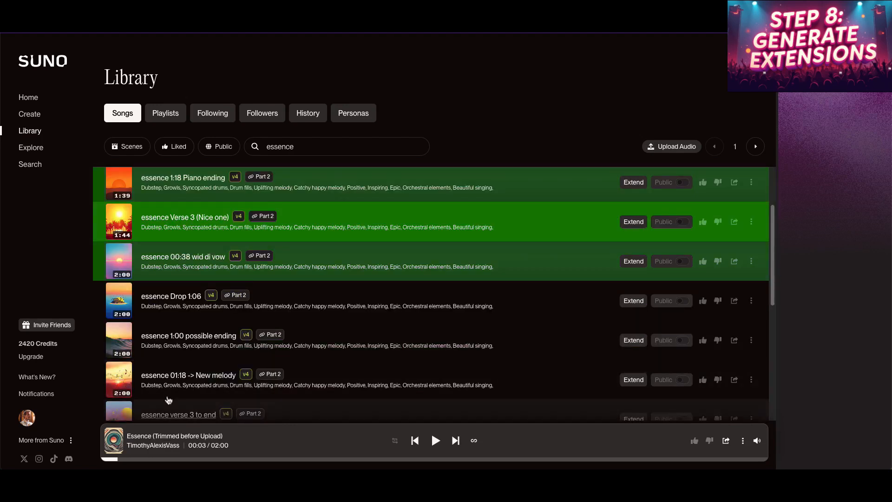
{"action": "left_click", "coordinate": [121, 384]}
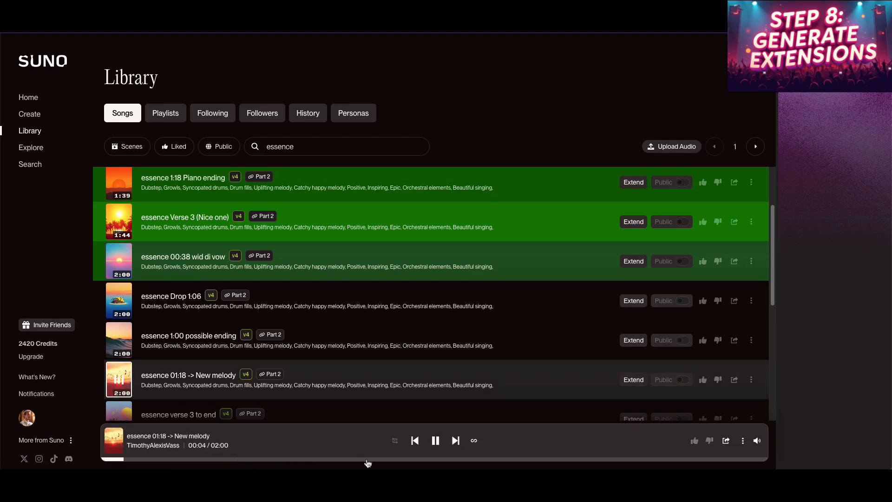
{"action": "left_click", "coordinate": [486, 459]}
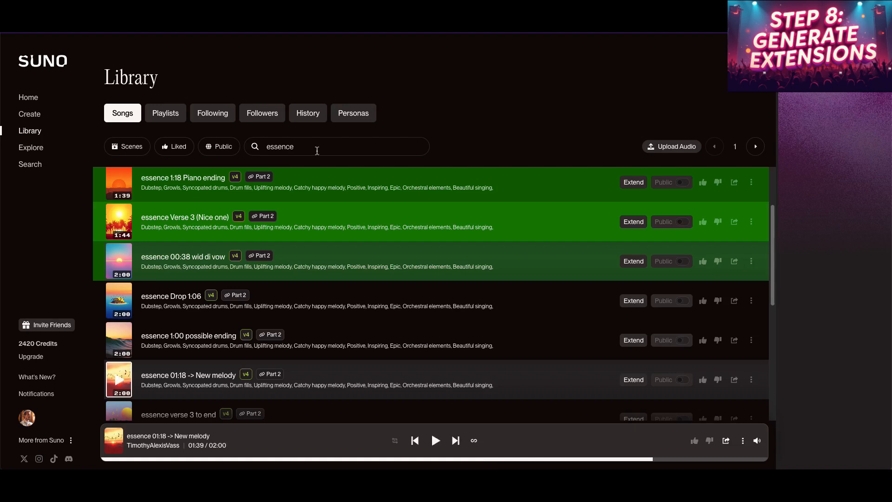
Search the song library for 00:39 and play "Fill 00:39 and Melody och 01:04" from shortly before its fill.
{"action": "left_click_drag", "start_coordinate": [314, 147], "coordinate": [220, 145]}
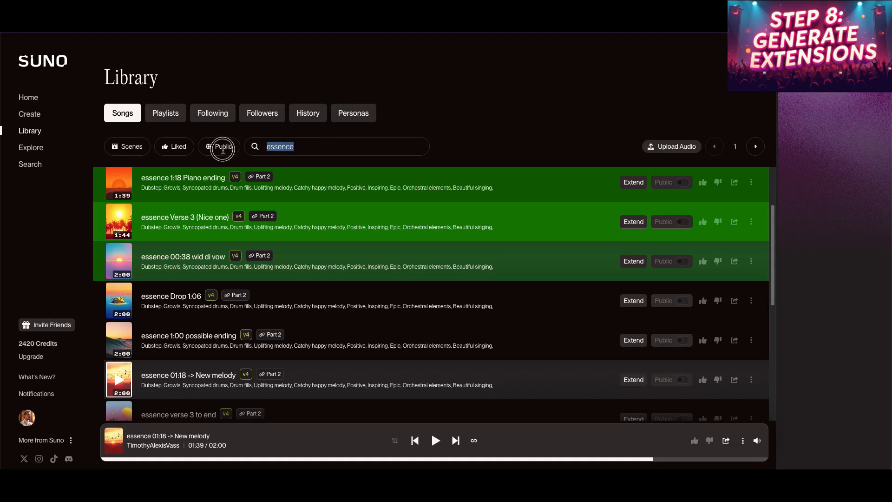
{"action": "type", "text": "00:39"}
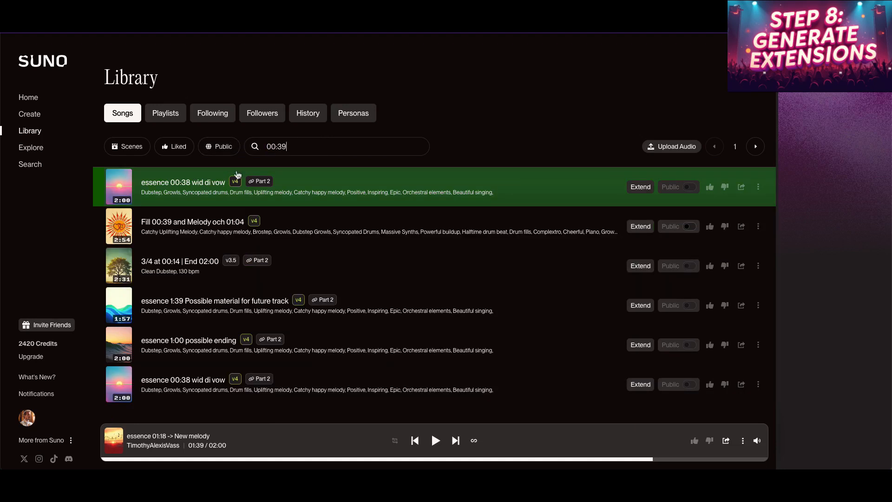
{"action": "left_click", "coordinate": [120, 227]}
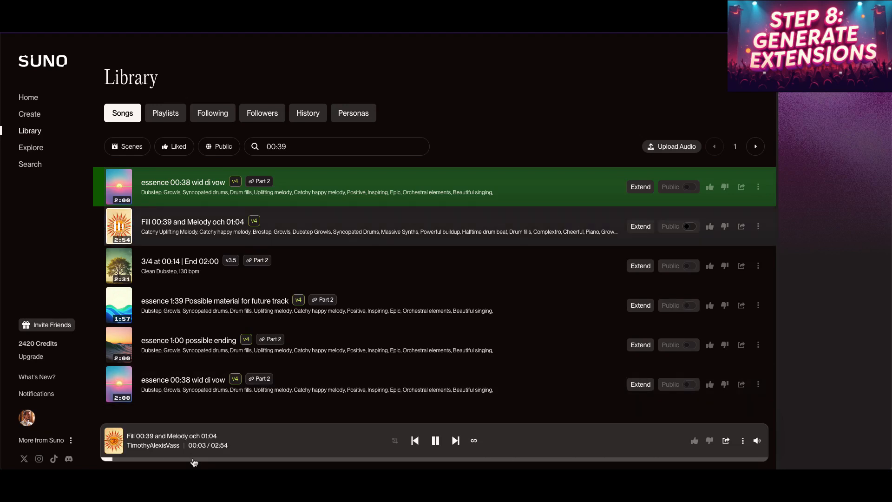
{"action": "left_click", "coordinate": [231, 459]}
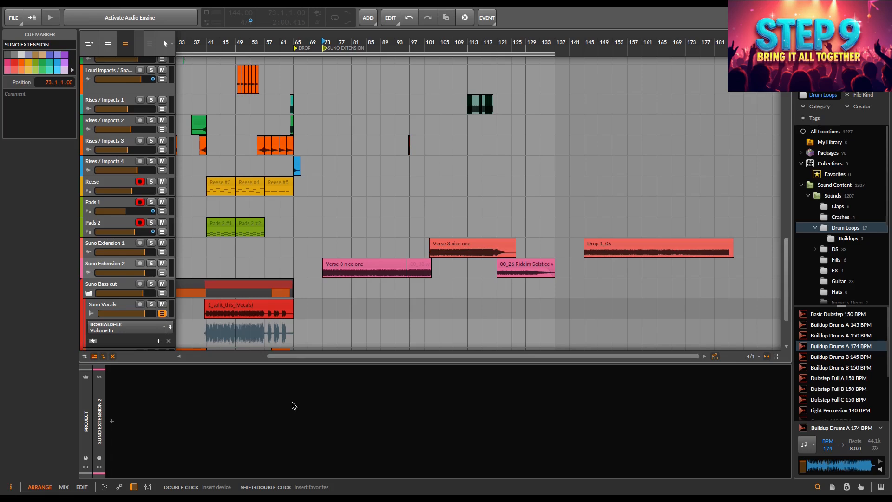
Switch back to Bitwig and examine the Suno Extension 1 and 2 tracks and the other tracks around the SUNO EXTENSION marker.
{"action": "left_click", "coordinate": [122, 246]}
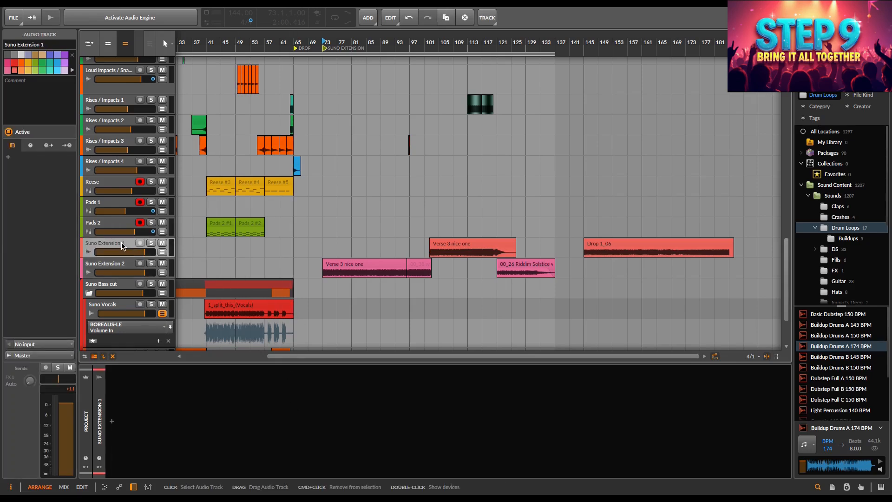
{"action": "left_click", "coordinate": [124, 266]}
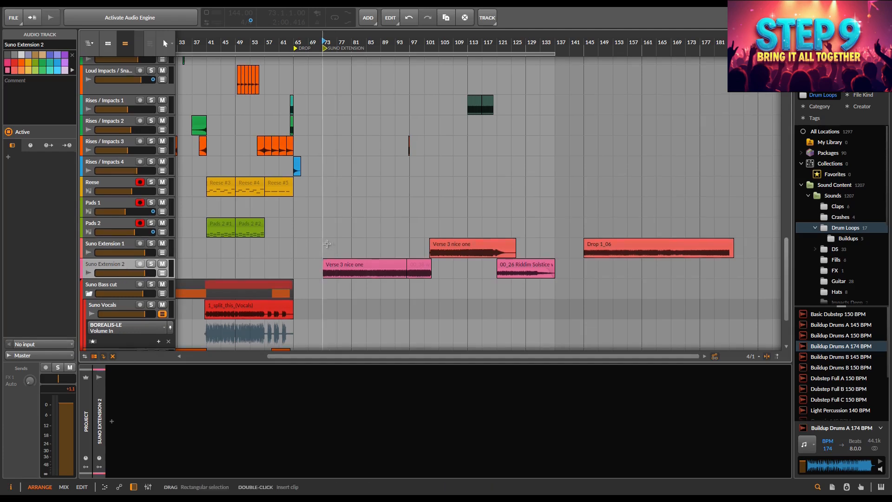
{"action": "scroll", "coordinate": [326, 243], "scroll_direction": "up", "scroll_amount": 1}
{"action": "scroll", "coordinate": [327, 243], "scroll_direction": "up", "scroll_amount": 10}
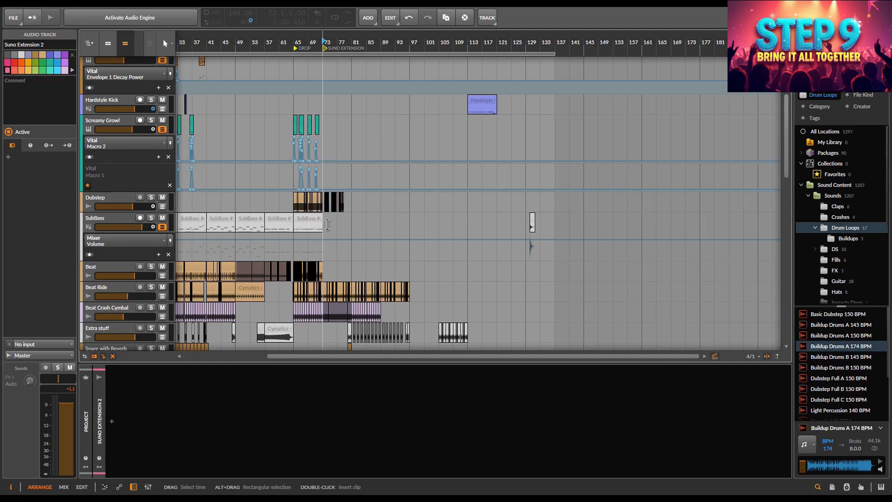
{"action": "scroll", "coordinate": [327, 224], "scroll_direction": "down", "scroll_amount": 6}
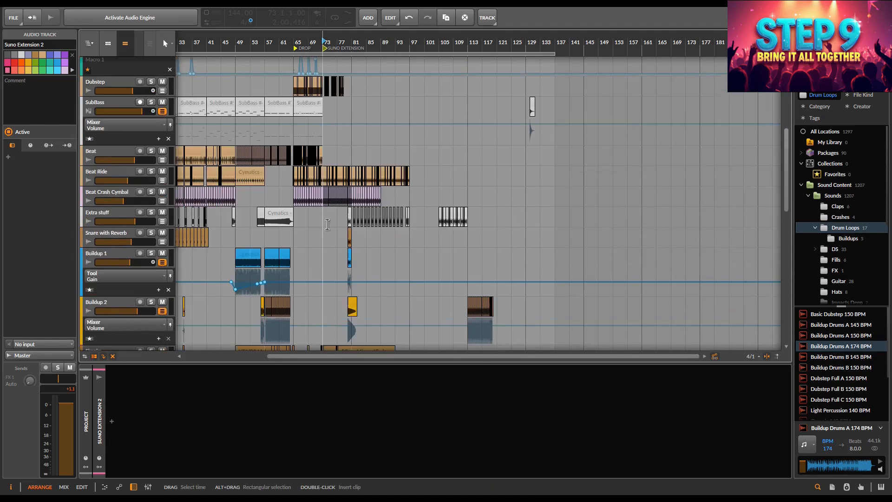
{"action": "scroll", "coordinate": [325, 223], "scroll_direction": "down", "scroll_amount": 5}
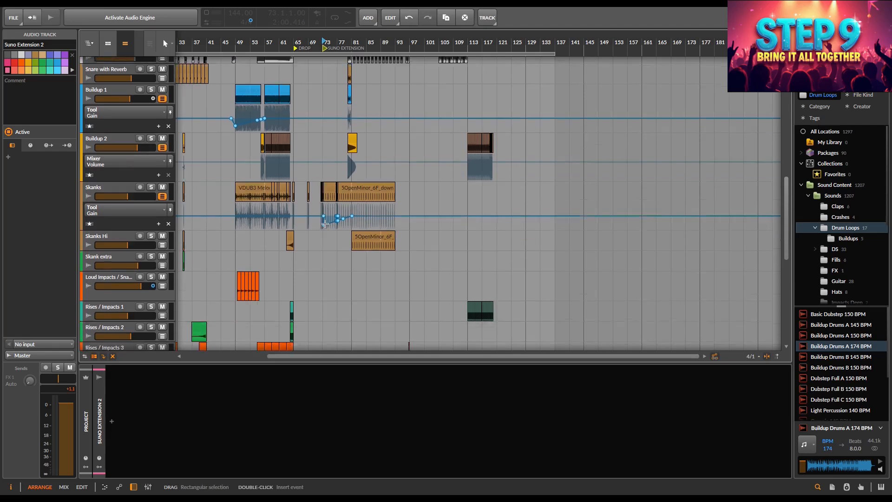
{"action": "scroll", "coordinate": [324, 224], "scroll_direction": "down", "scroll_amount": 4}
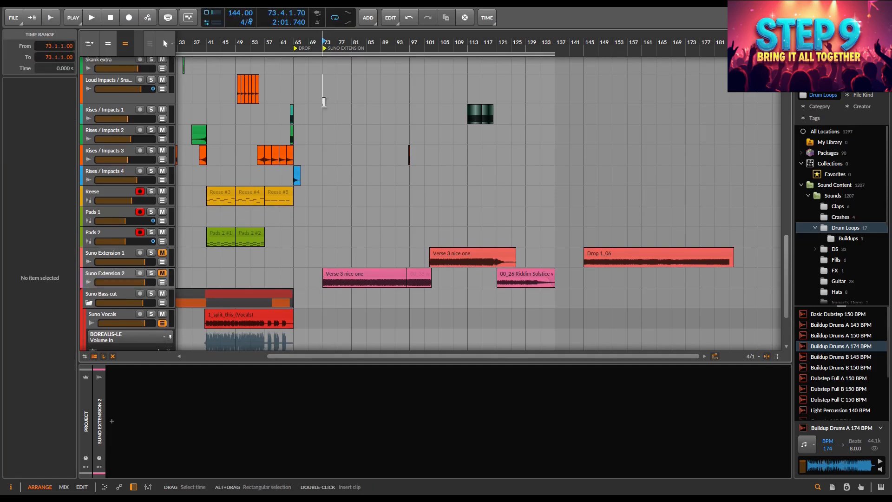
Play from the SUNO EXTENSION marker at bar 73 with both Suno Extension tracks muted, reviewing the added skank and drum tracks.
{"action": "key", "text": "space"}
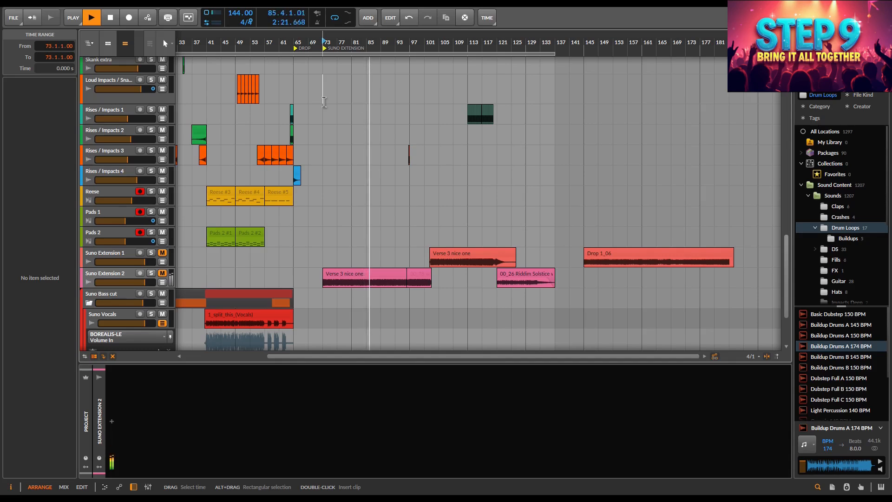
{"action": "scroll", "coordinate": [324, 102], "scroll_direction": "up", "scroll_amount": 6}
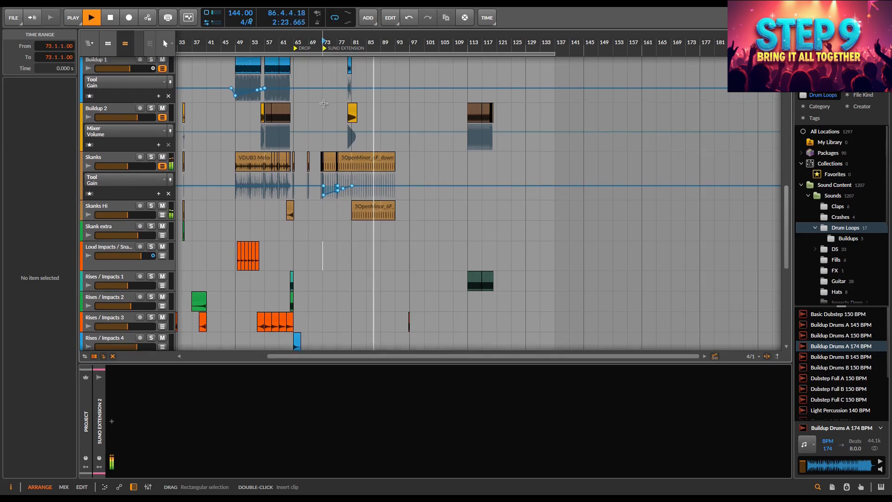
{"action": "scroll", "coordinate": [324, 103], "scroll_direction": "up", "scroll_amount": 5}
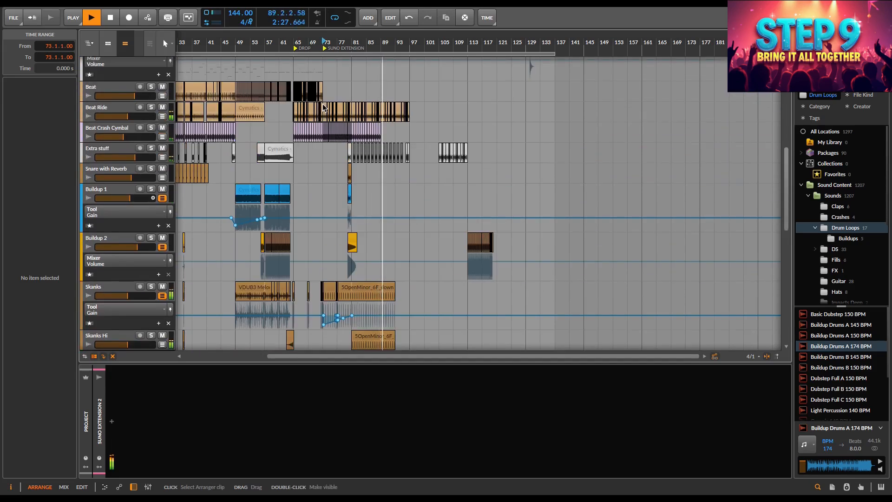
{"action": "scroll", "coordinate": [323, 105], "scroll_direction": "down", "scroll_amount": 5}
{"action": "scroll", "coordinate": [323, 104], "scroll_direction": "down", "scroll_amount": 7}
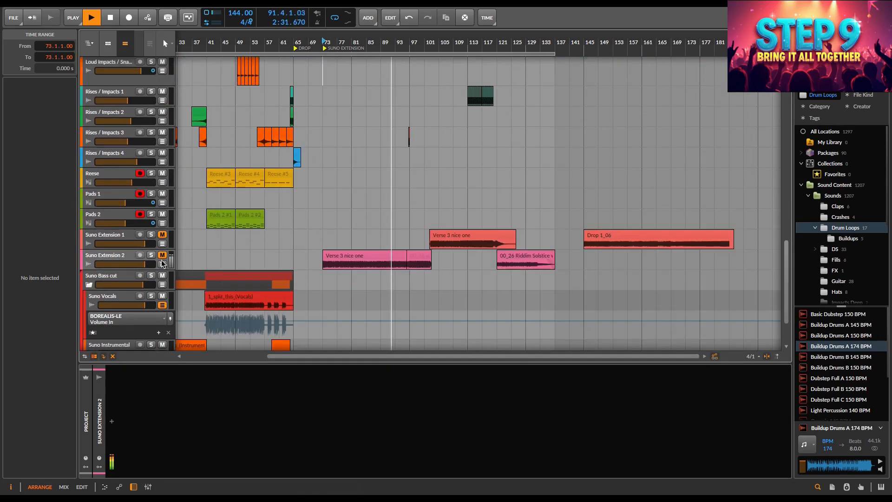
Unmute the Suno Extension 2 and Suno Extension 1 tracks during playback and listen to them with the rest of the arrangement.
{"action": "left_click", "coordinate": [163, 257]}
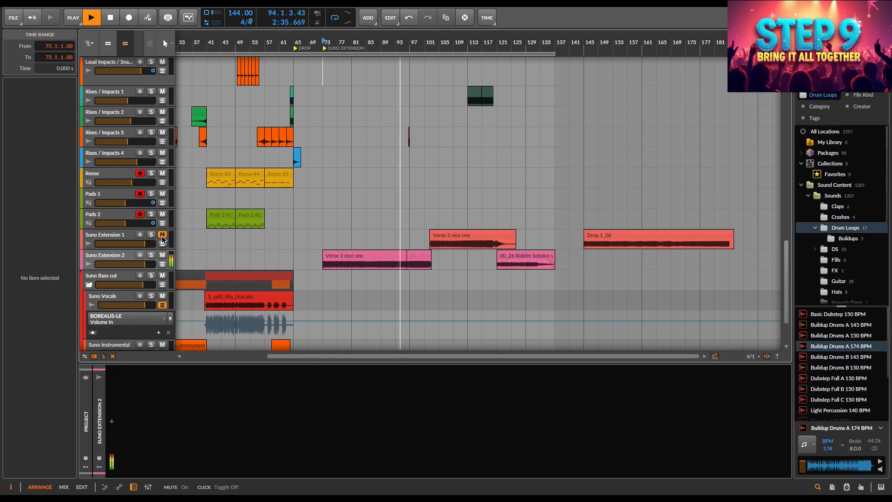
{"action": "left_click", "coordinate": [162, 236]}
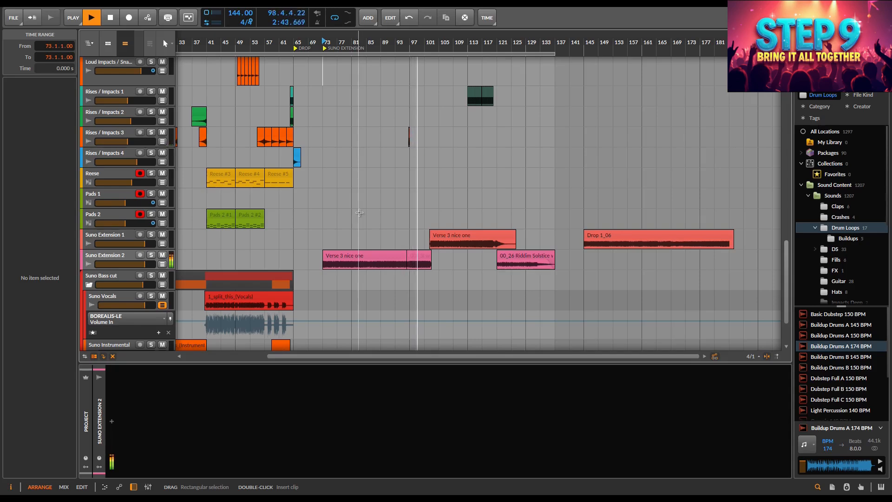
{"action": "scroll", "coordinate": [359, 213], "scroll_direction": "up", "scroll_amount": 1}
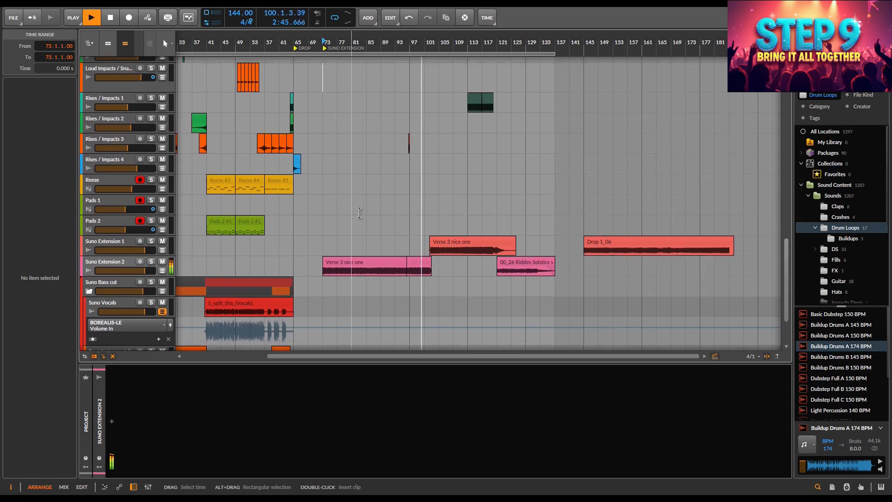
{"action": "scroll", "coordinate": [359, 212], "scroll_direction": "up", "scroll_amount": 3}
{"action": "scroll", "coordinate": [359, 212], "scroll_direction": "up", "scroll_amount": 2}
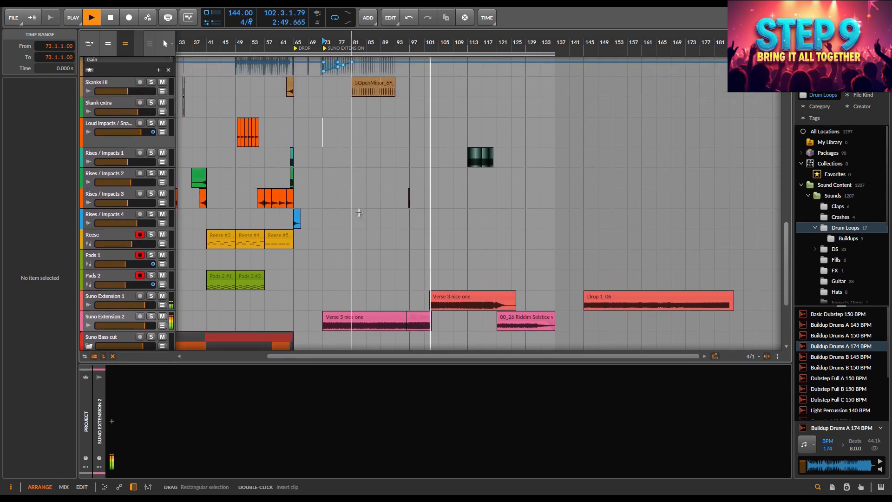